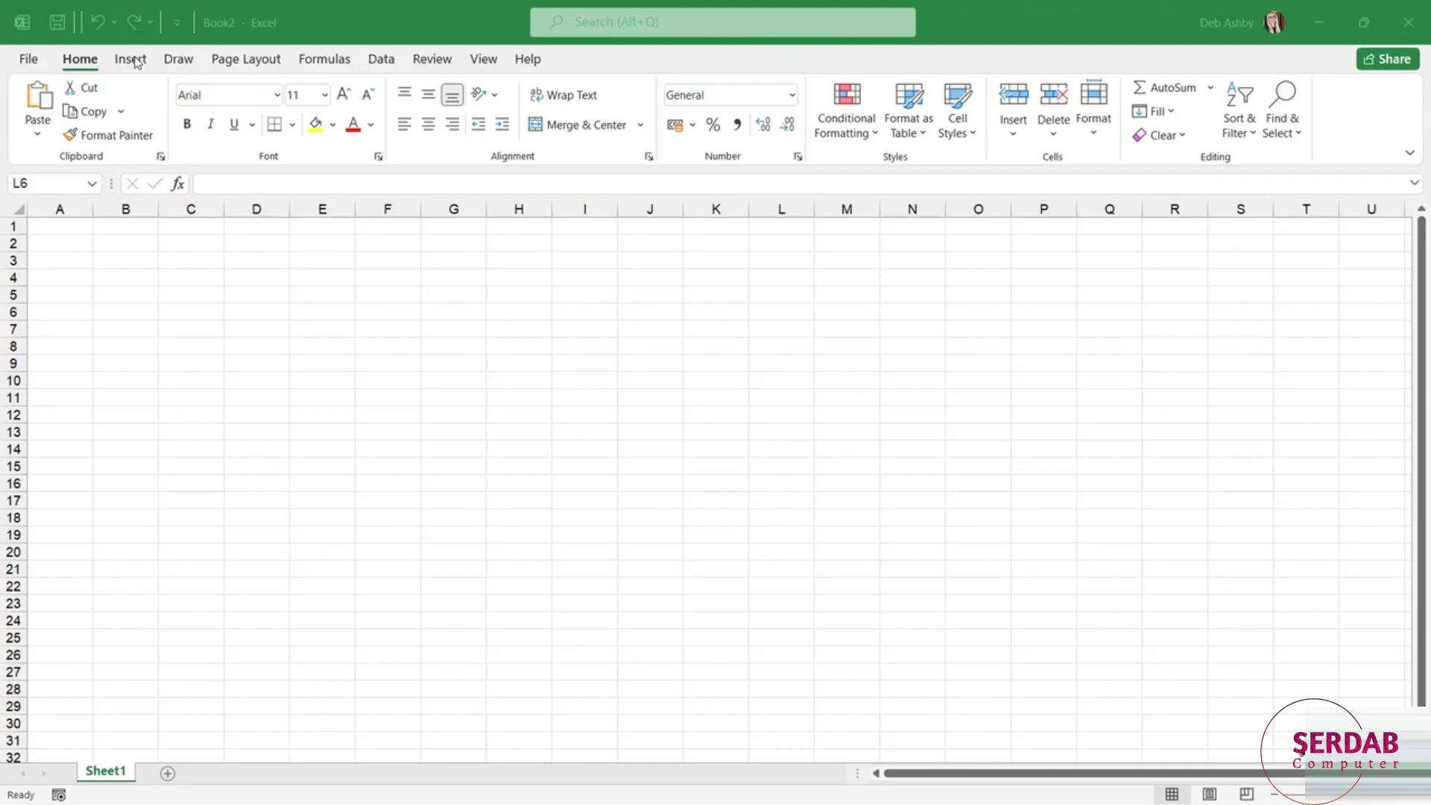
- Look over the commands that the ribbon offers under Insert and under Home
{"action": "left_click", "coordinate": [111, 65]}
{"action": "left_click", "coordinate": [126, 61]}
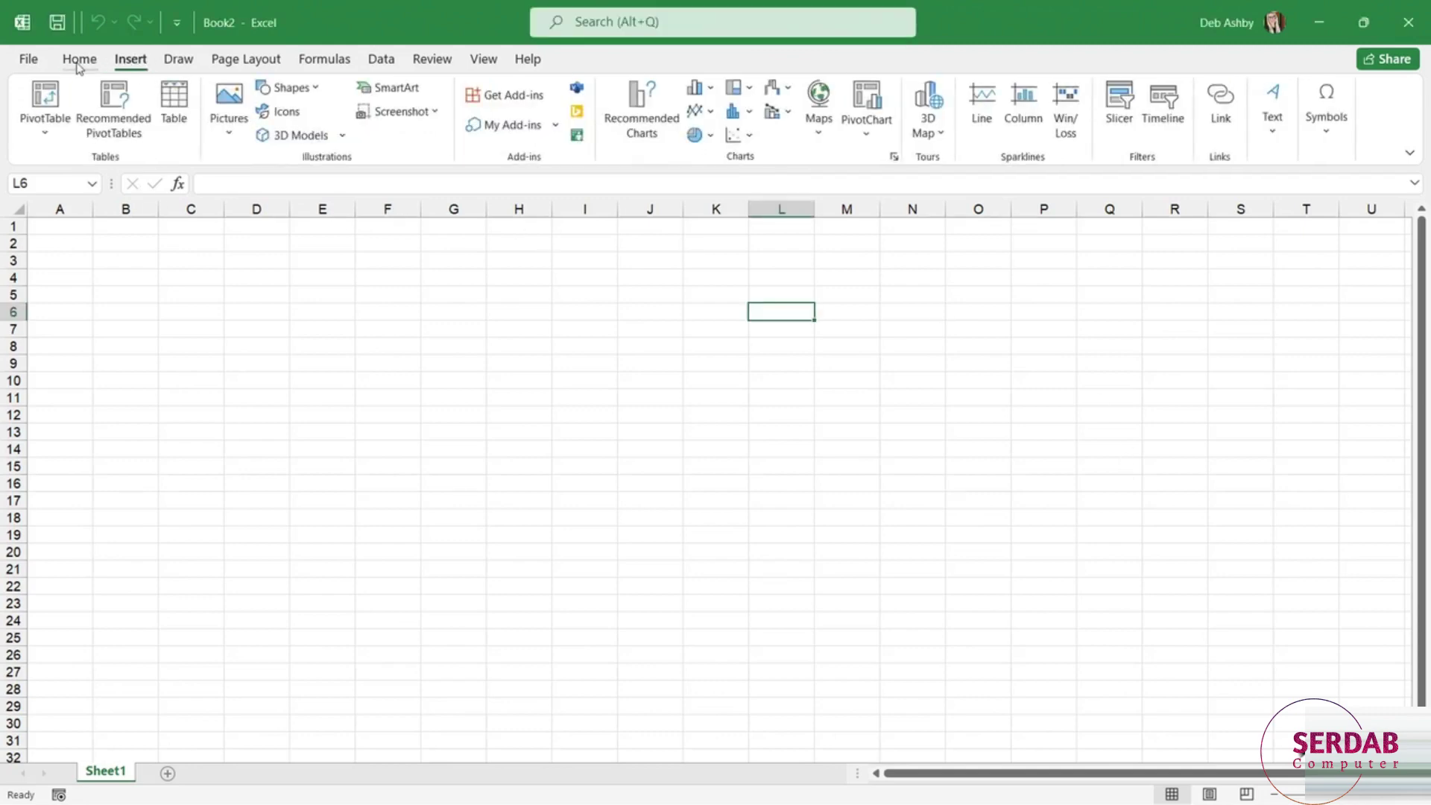
{"action": "left_click", "coordinate": [79, 65]}
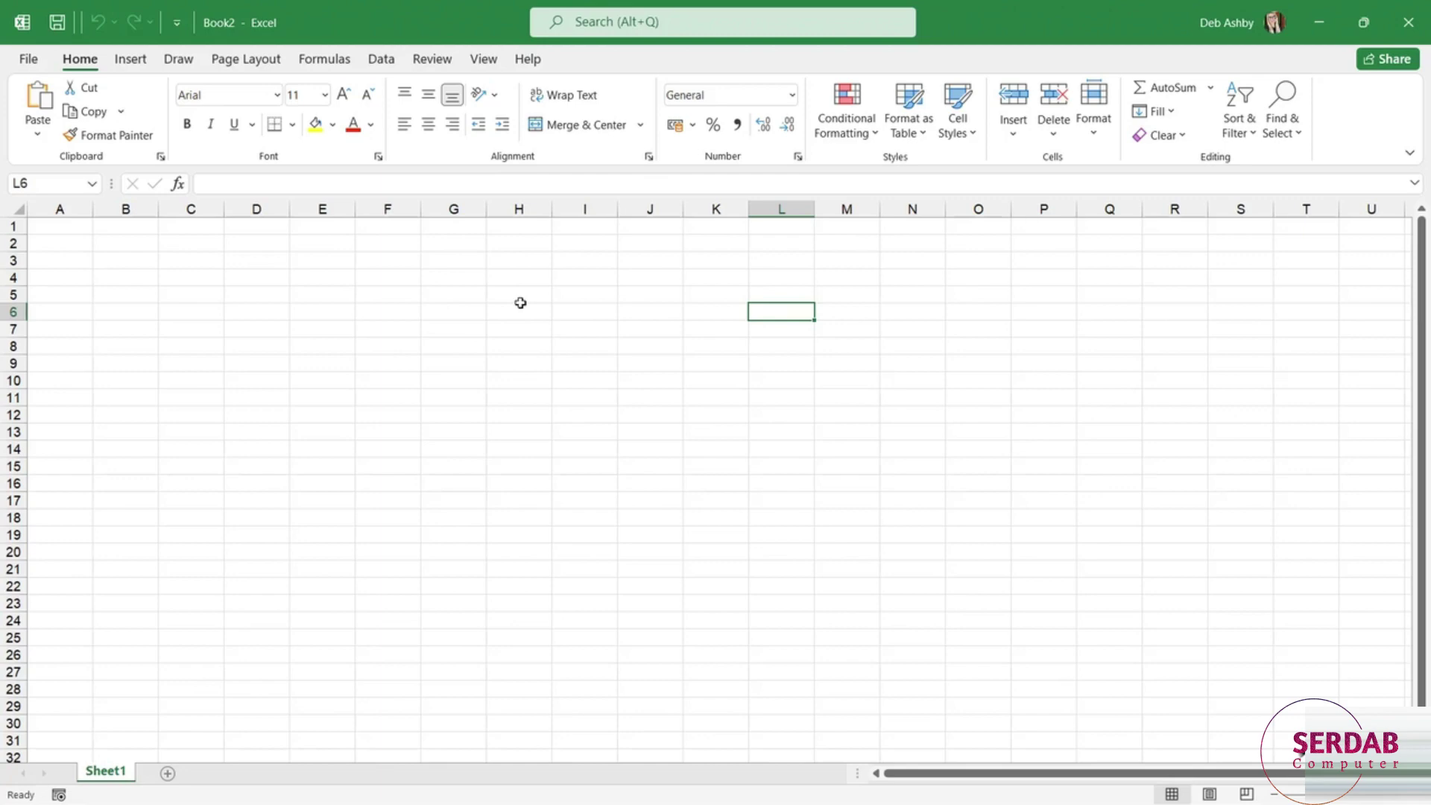
{"action": "left_click", "coordinate": [132, 63]}
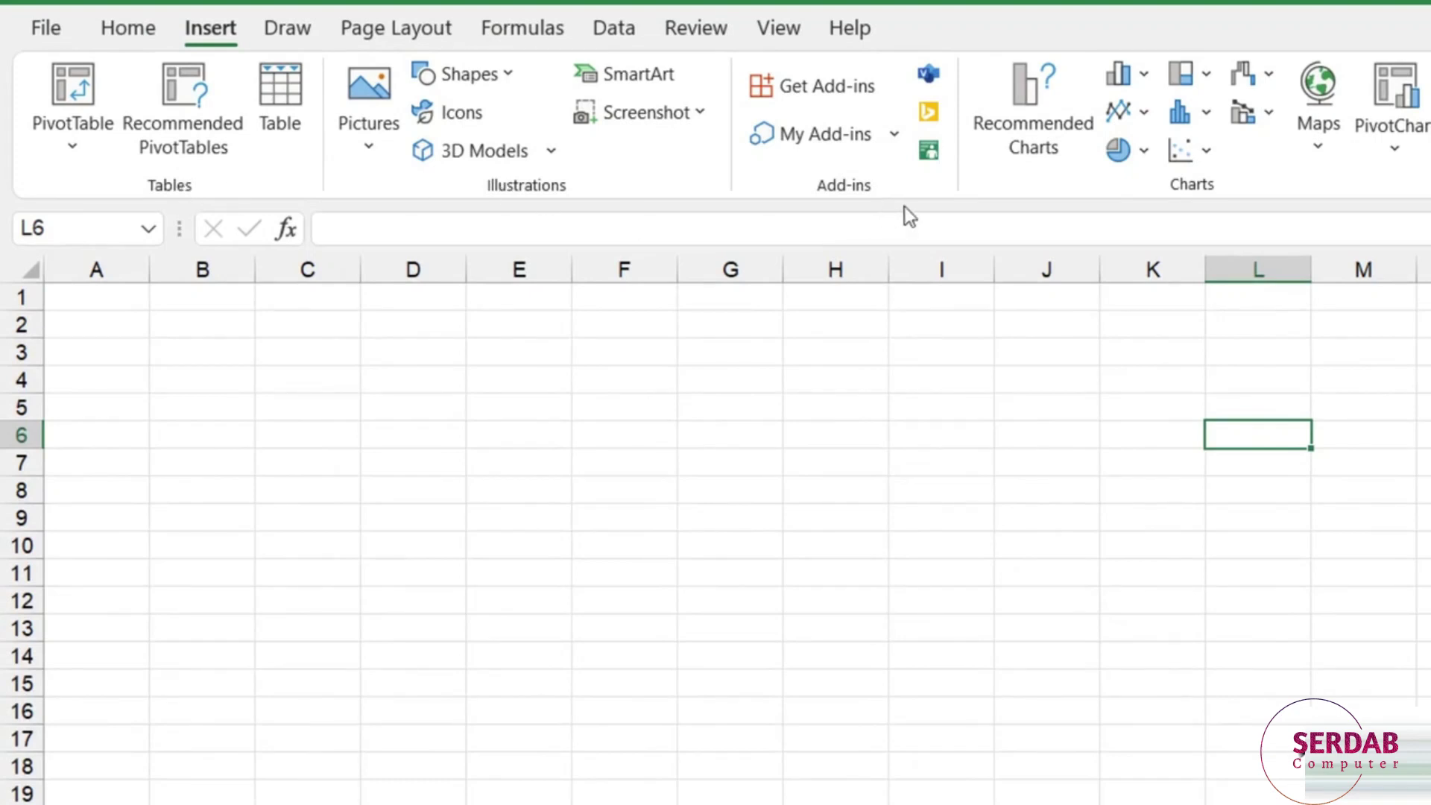
{"action": "left_click", "coordinate": [125, 30]}
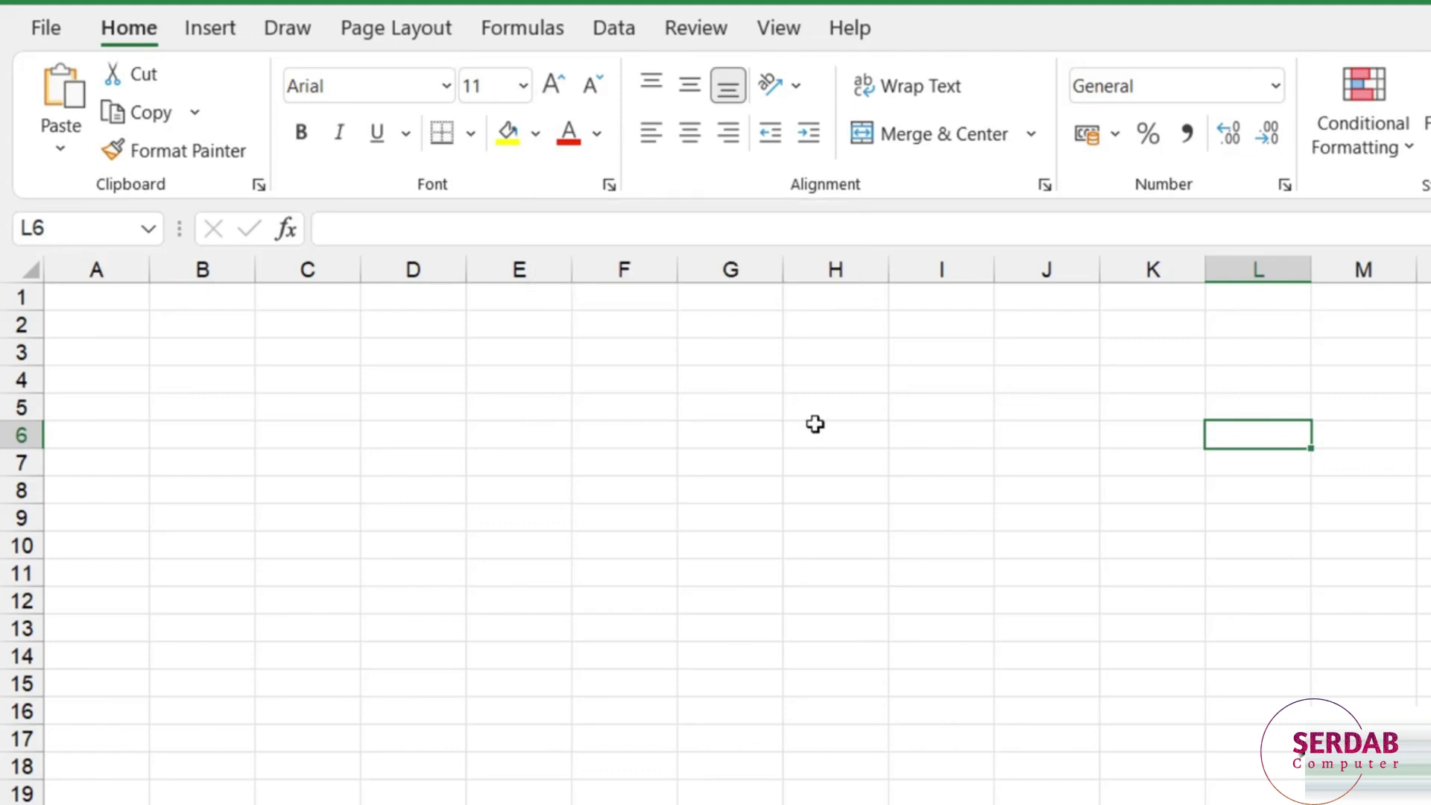
- Inspect the context options available for the Format Painter command and for worksheet cell F7
{"action": "right_click", "coordinate": [192, 149]}
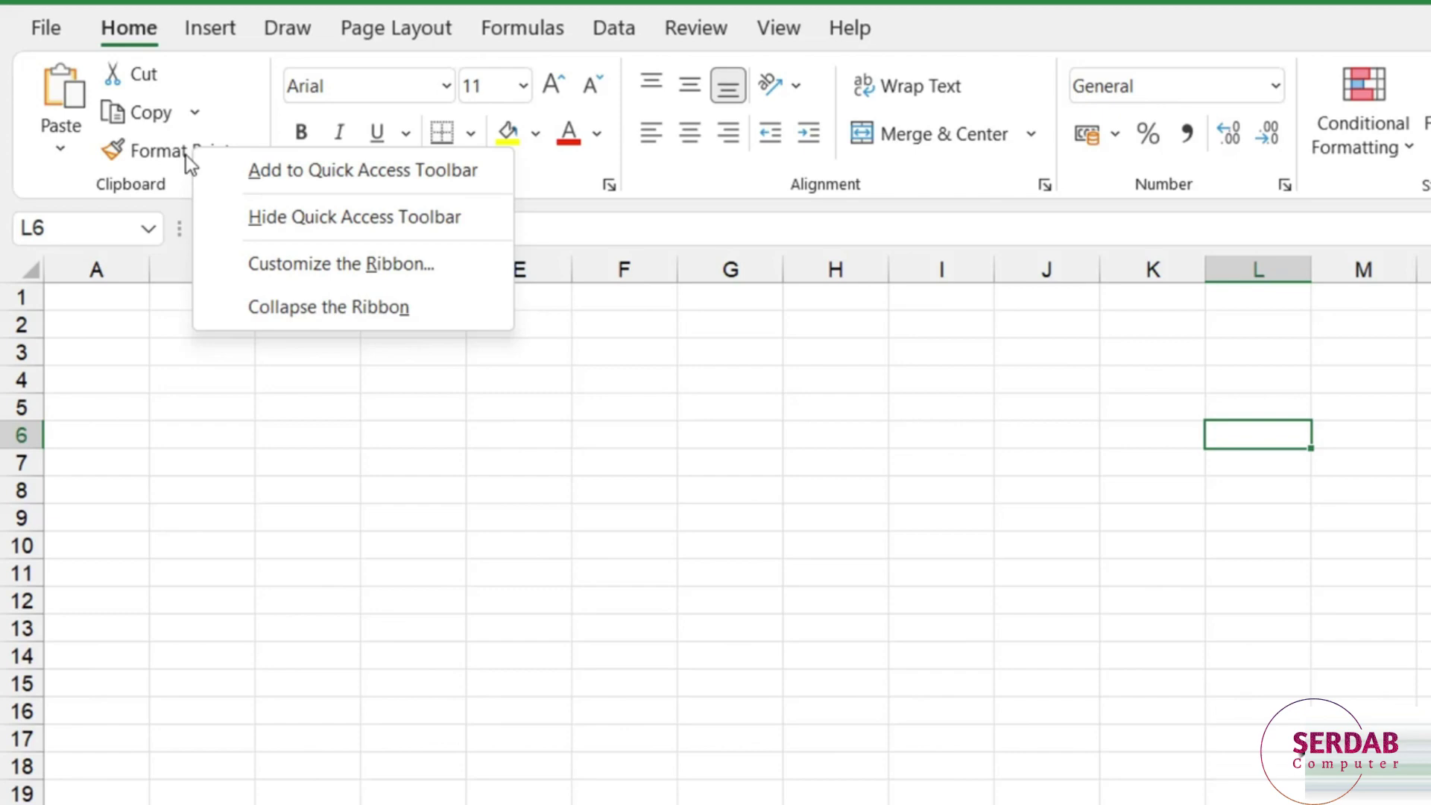
{"action": "left_click", "coordinate": [626, 474]}
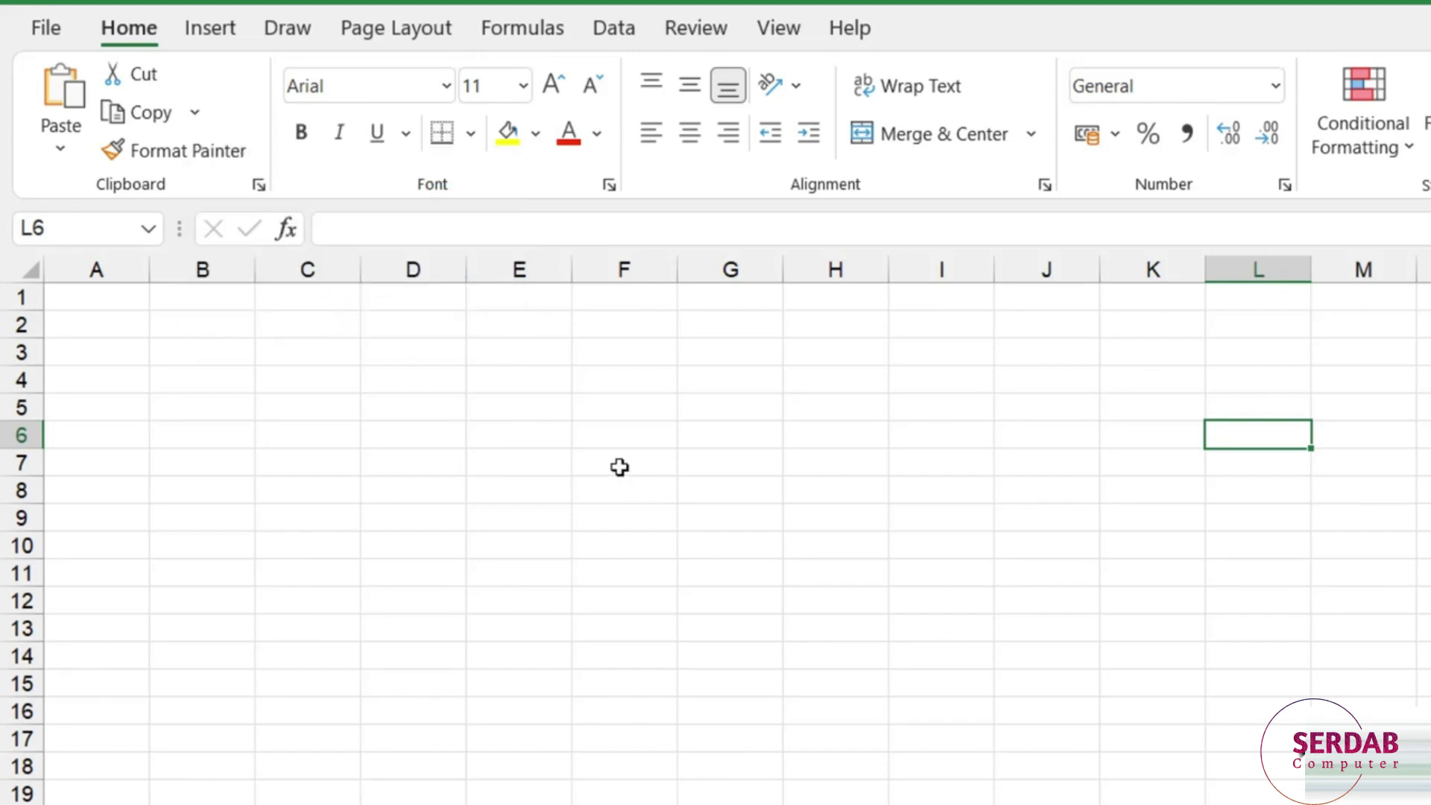
{"action": "left_click", "coordinate": [641, 466]}
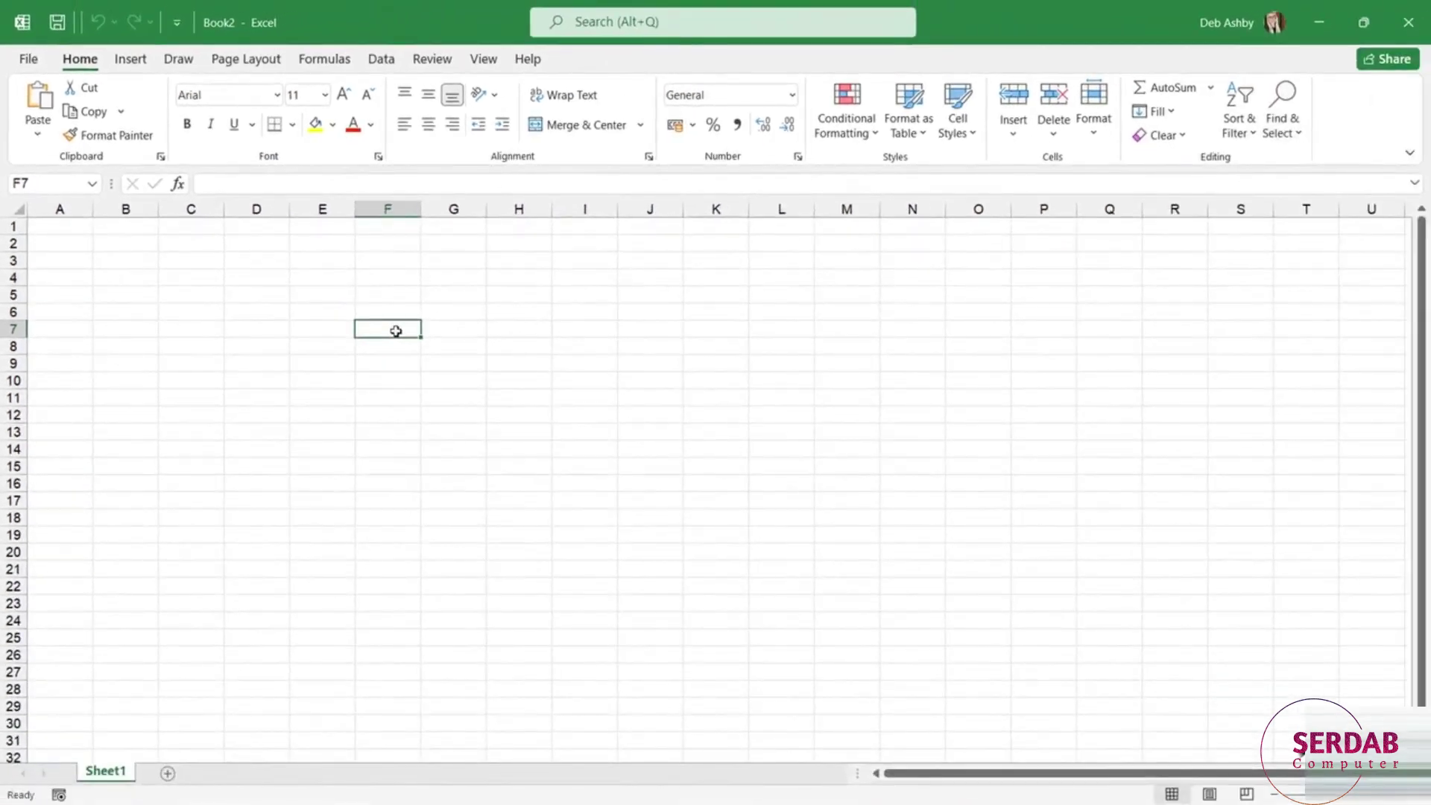
{"action": "right_click", "coordinate": [396, 331]}
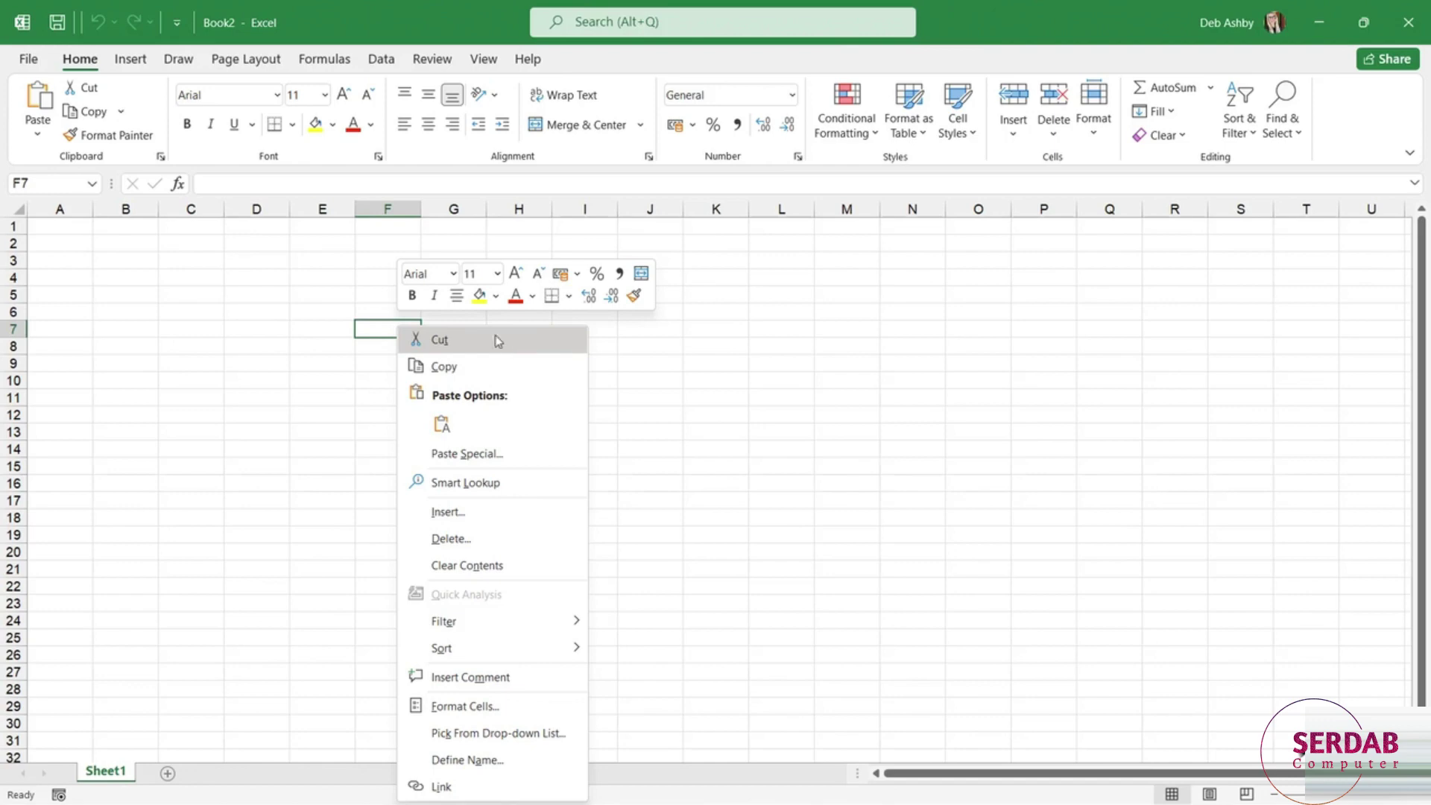
{"action": "left_click", "coordinate": [307, 284]}
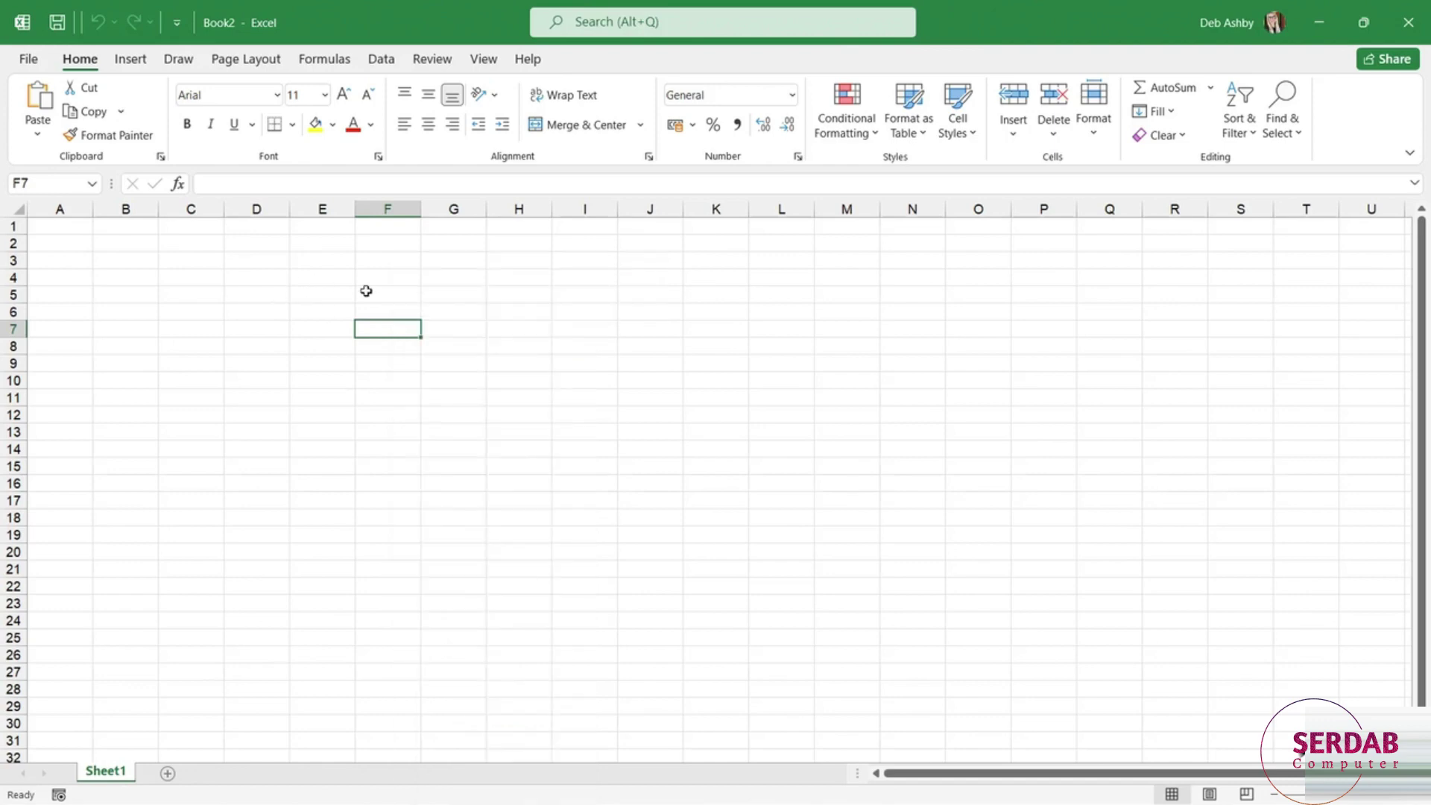
{"action": "left_click", "coordinate": [320, 277]}
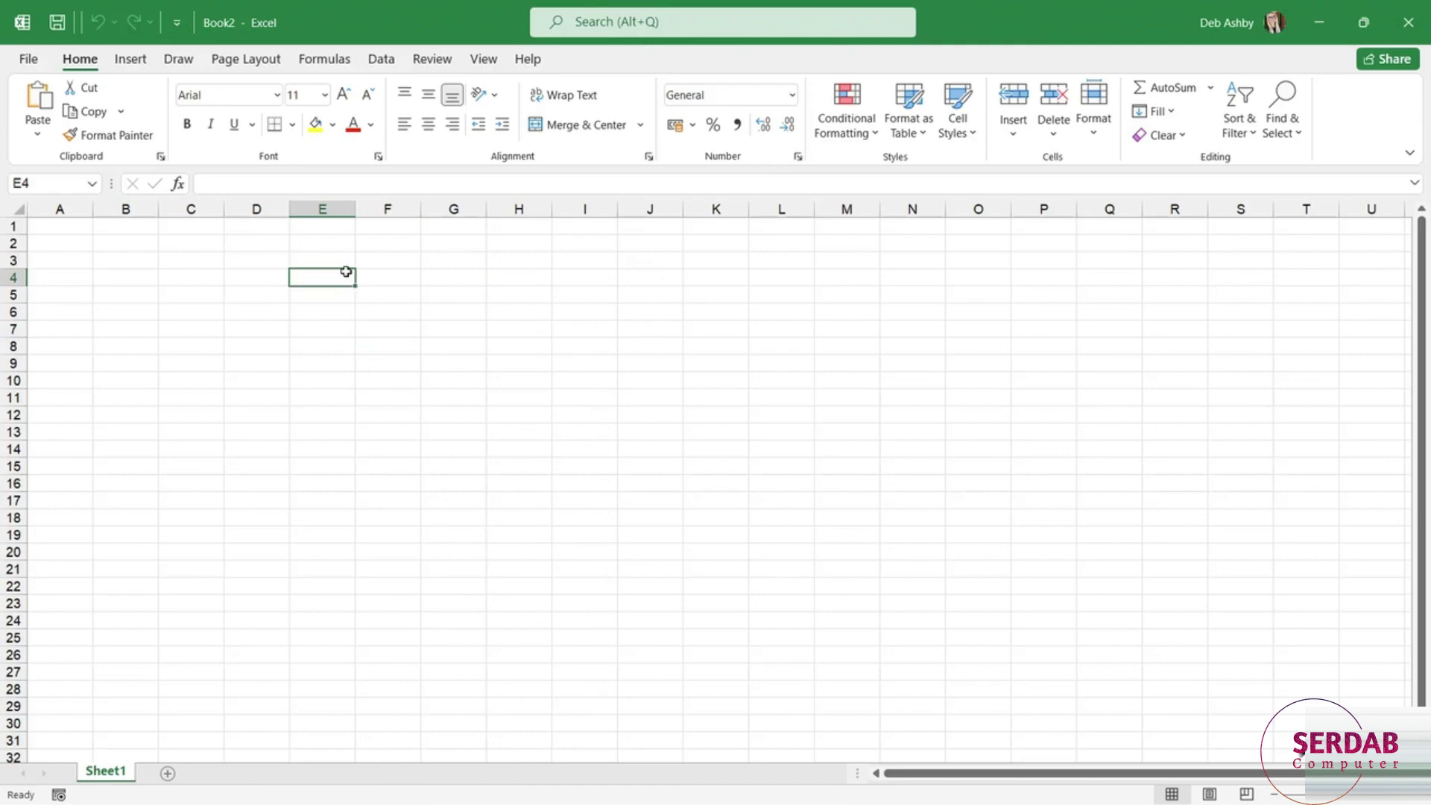
- Turn Show Mini Toolbar on selection off and back on in the general Excel options
{"action": "left_click", "coordinate": [30, 62]}
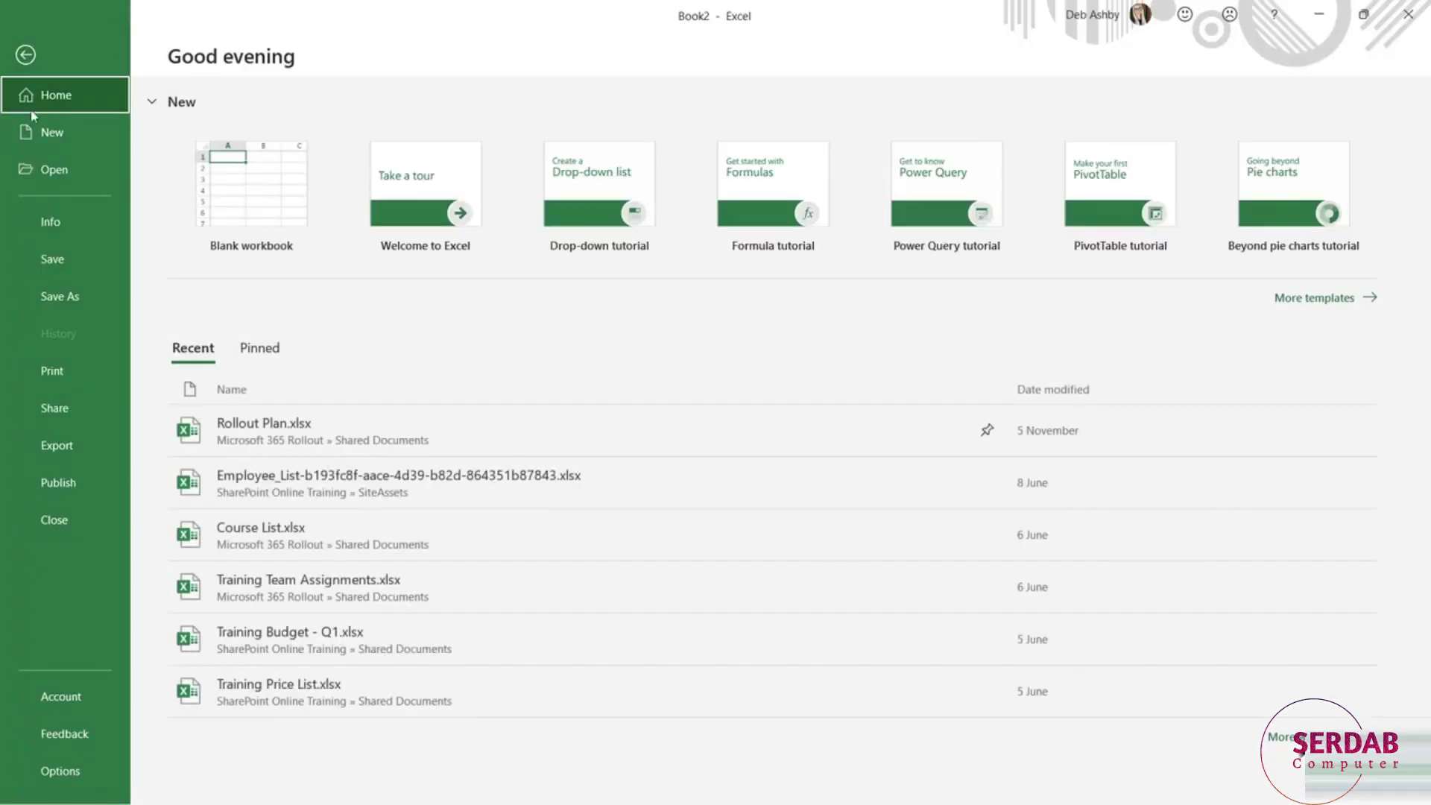
{"action": "left_click", "coordinate": [81, 775]}
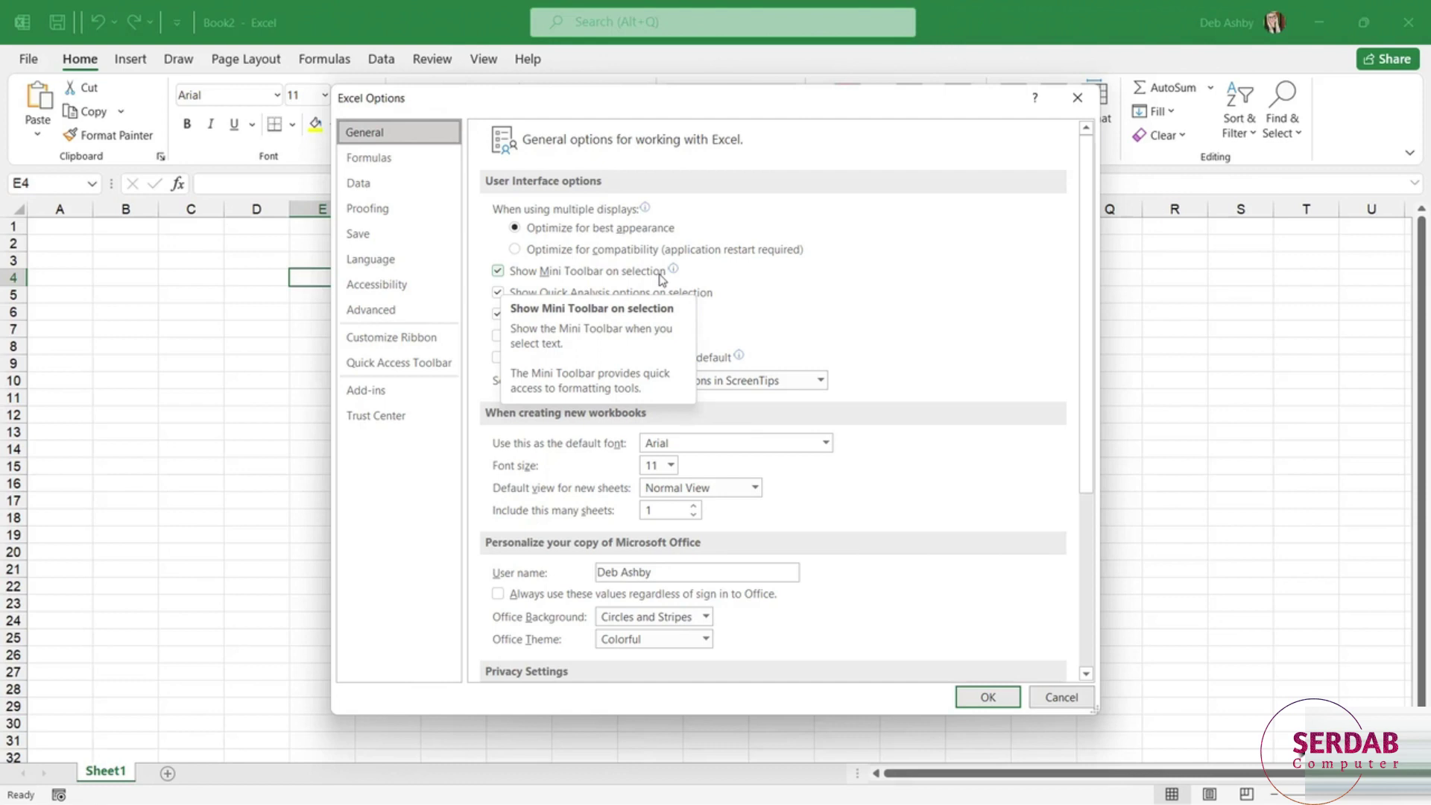
{"action": "left_click", "coordinate": [498, 270]}
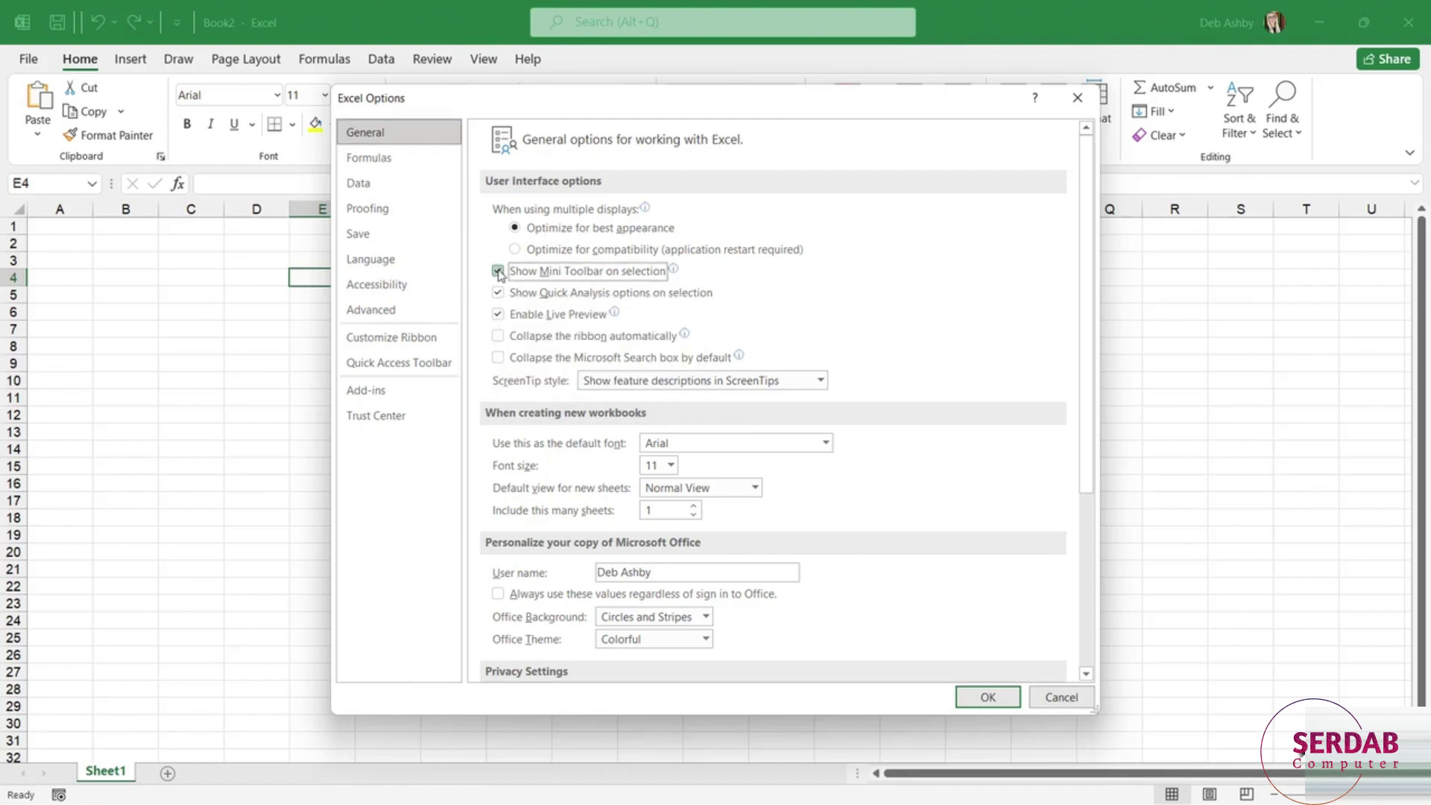
{"action": "left_click", "coordinate": [498, 272]}
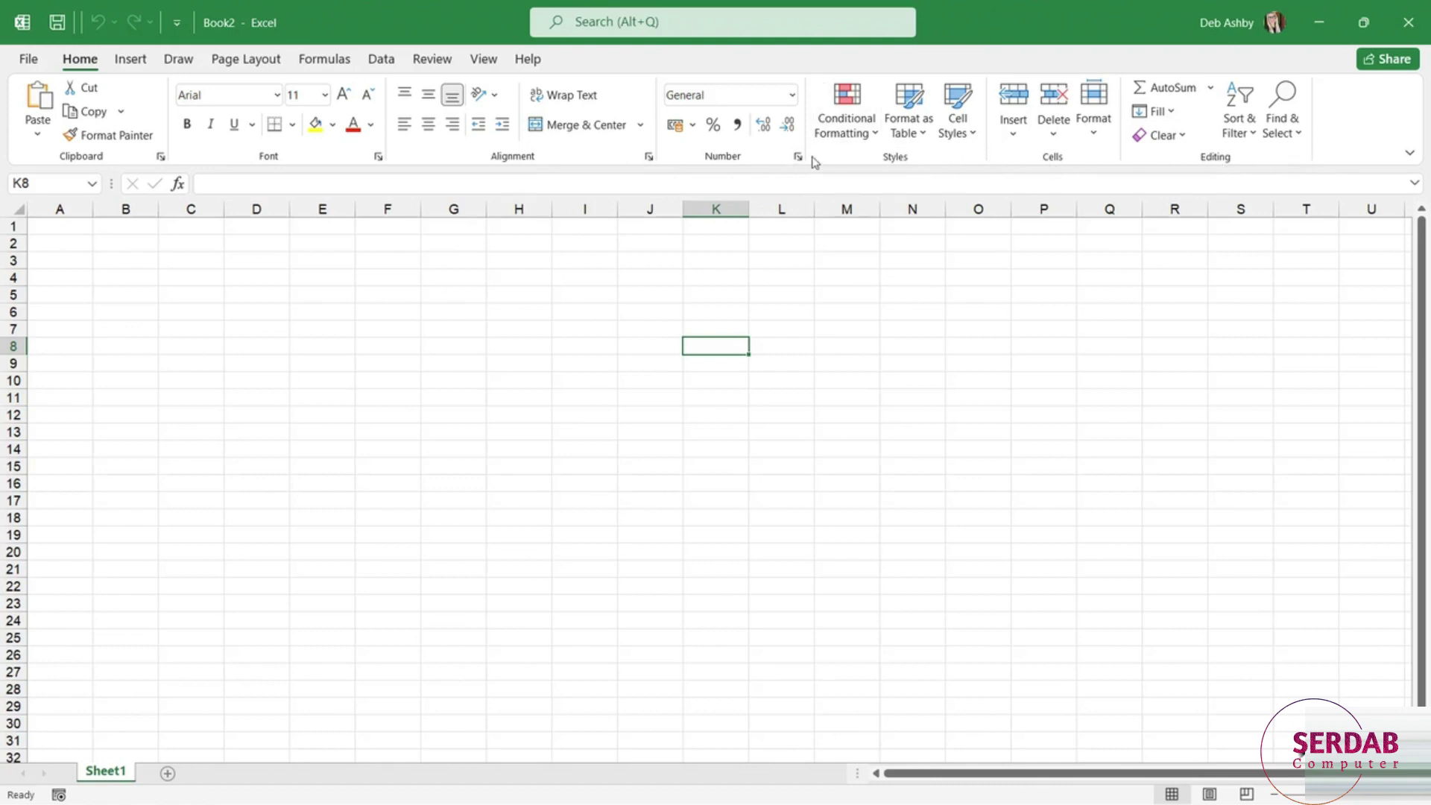
- Examine the Font and Alignment settings in Format Cells and the contents of the Office Clipboard, closing each one
{"action": "left_click", "coordinate": [378, 157]}
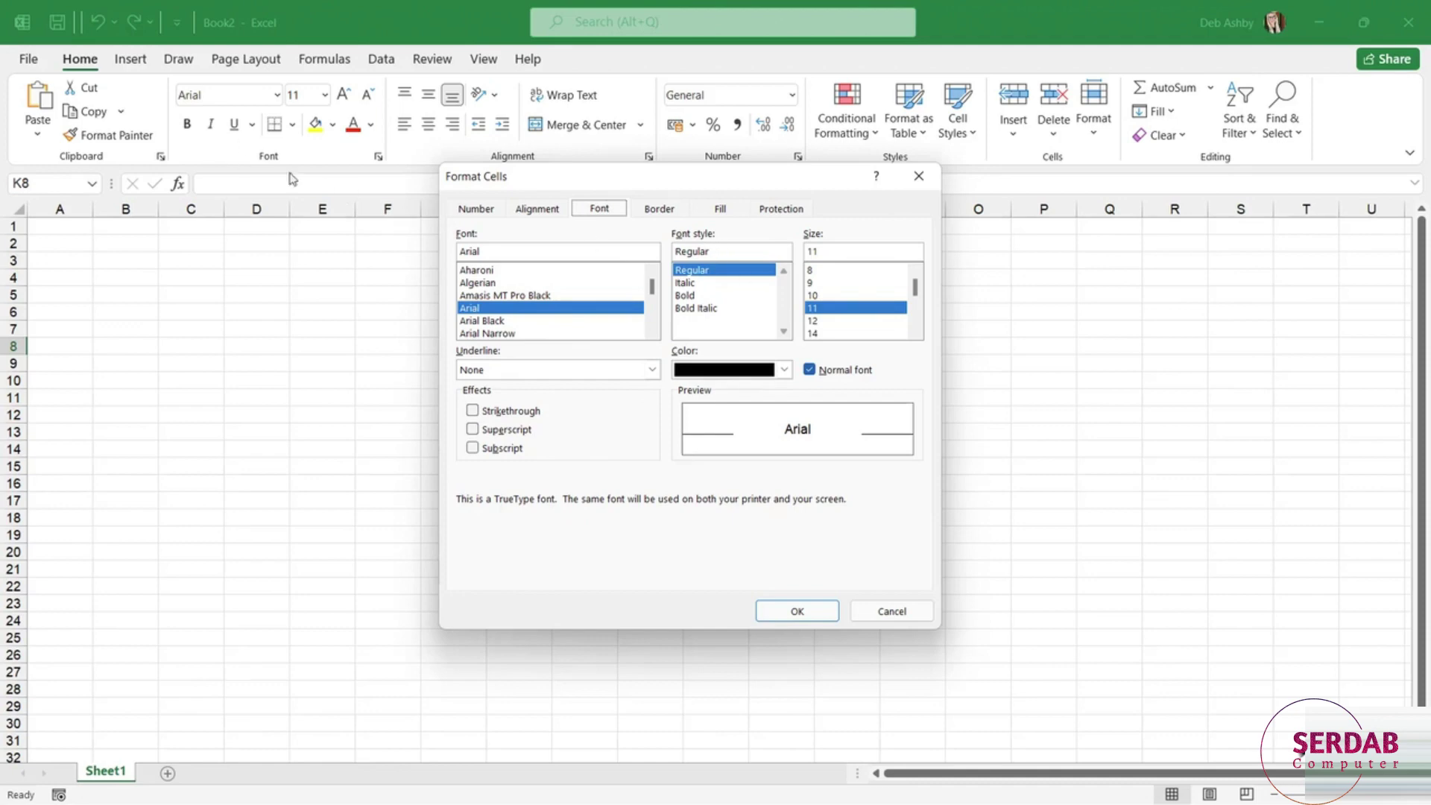
{"action": "left_click", "coordinate": [892, 612]}
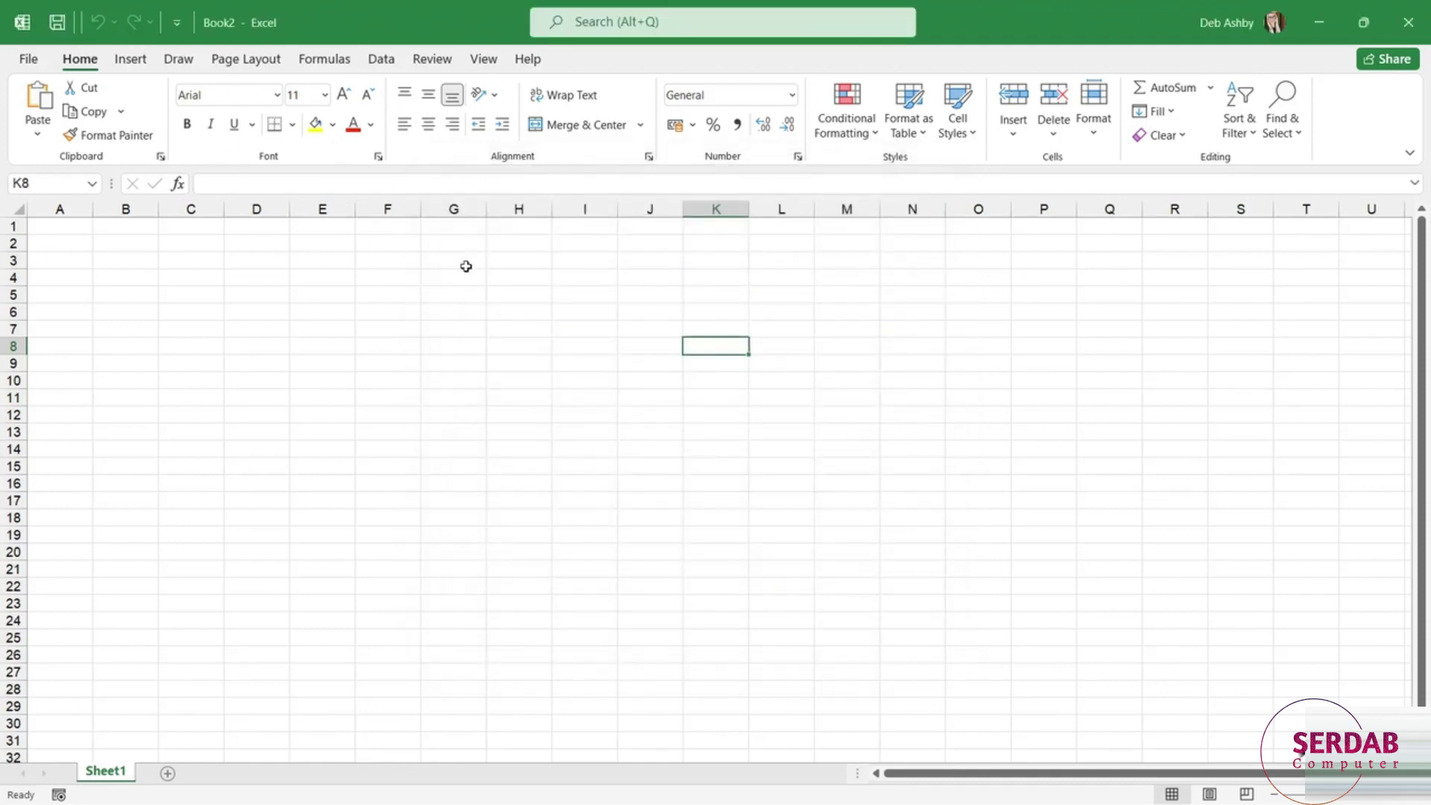
{"action": "left_click", "coordinate": [649, 156]}
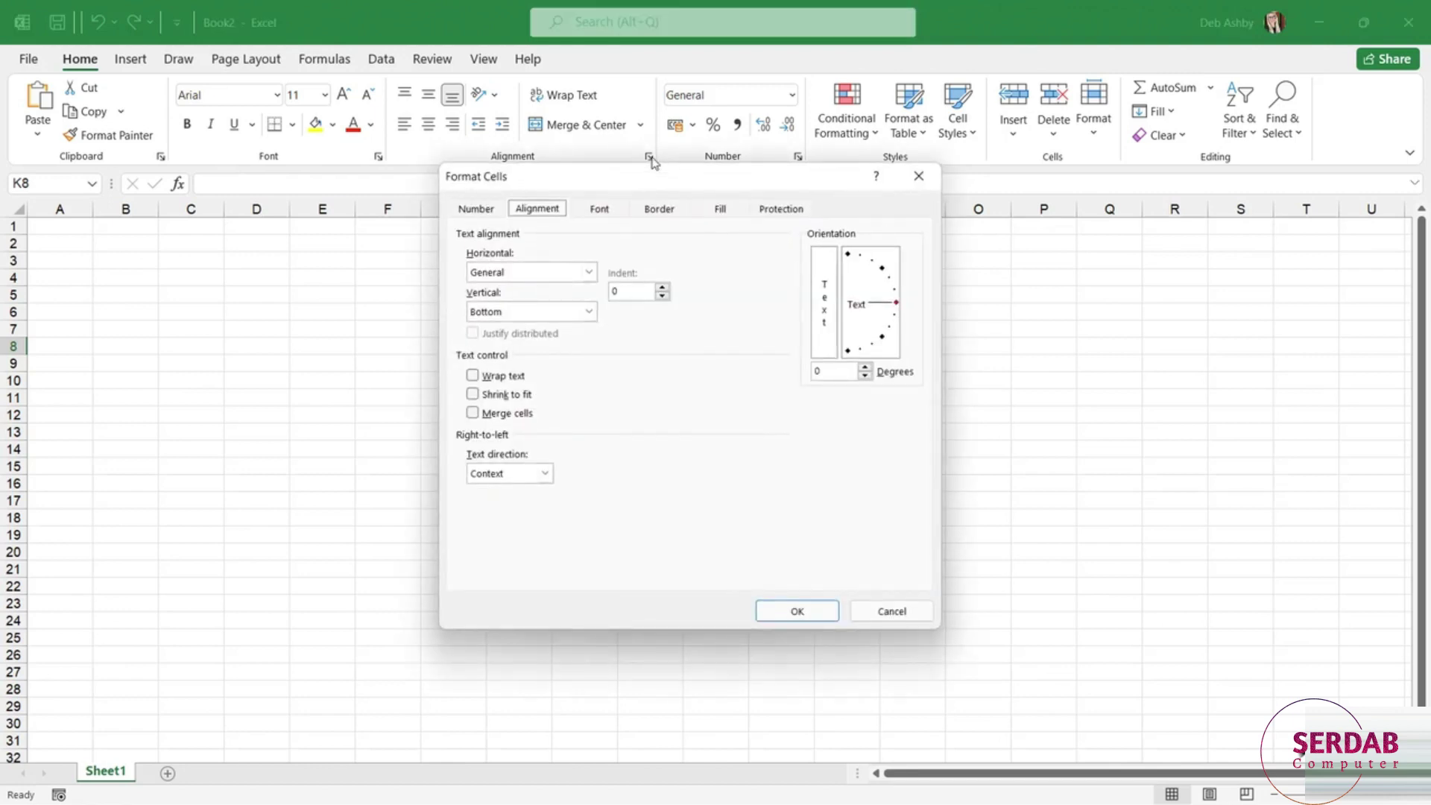
{"action": "left_click_drag", "start_coordinate": [648, 179], "coordinate": [604, 218]}
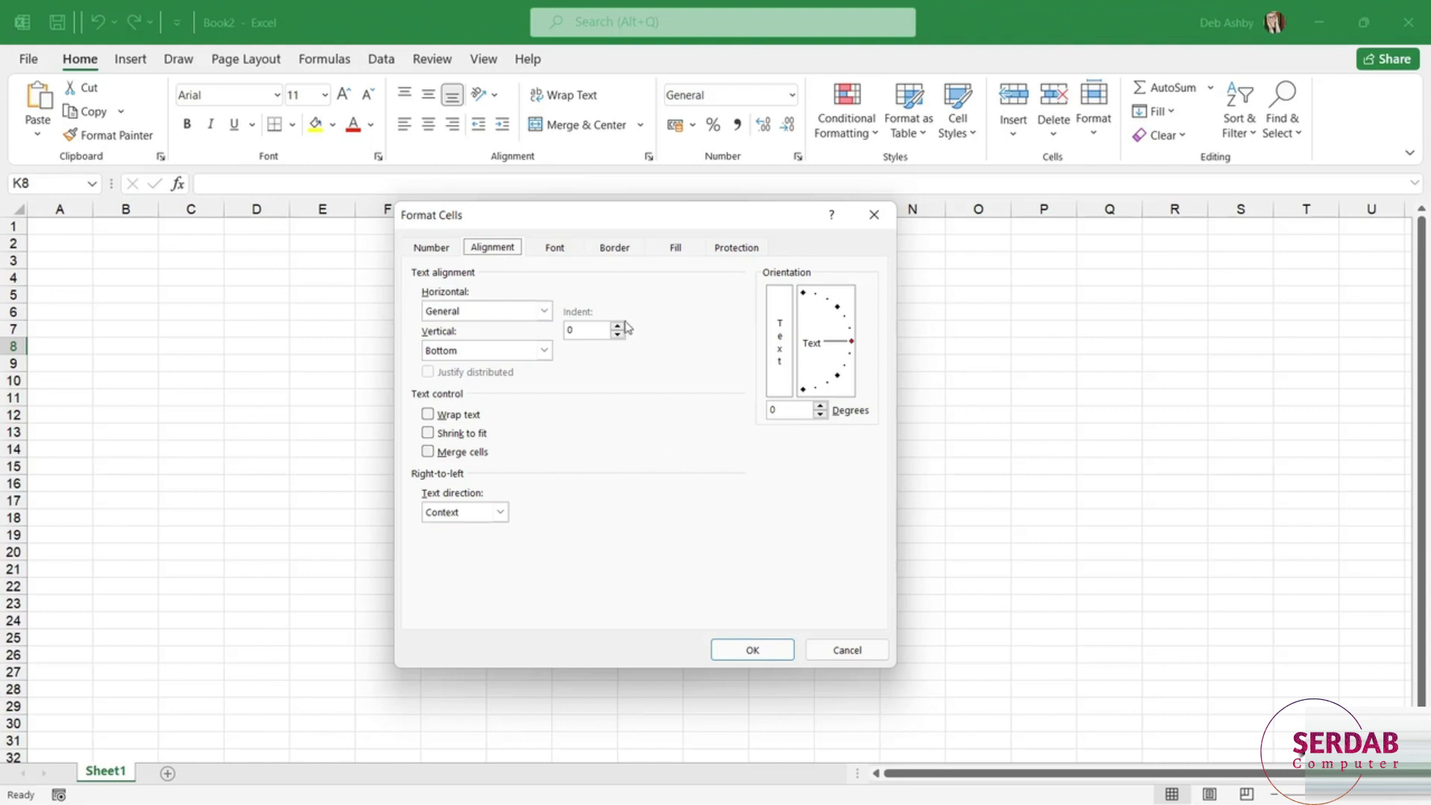
{"action": "left_click", "coordinate": [849, 648]}
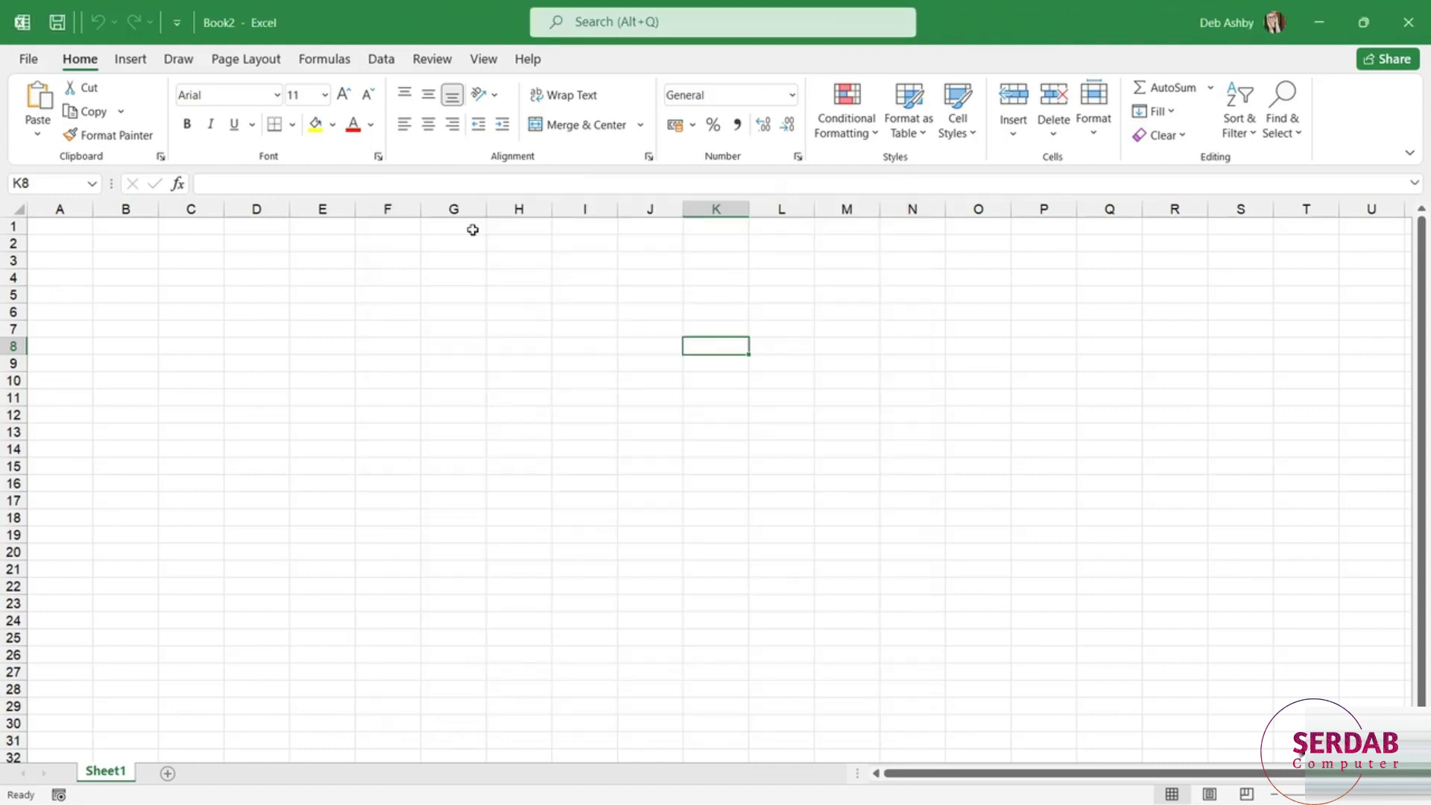
{"action": "left_click", "coordinate": [161, 158]}
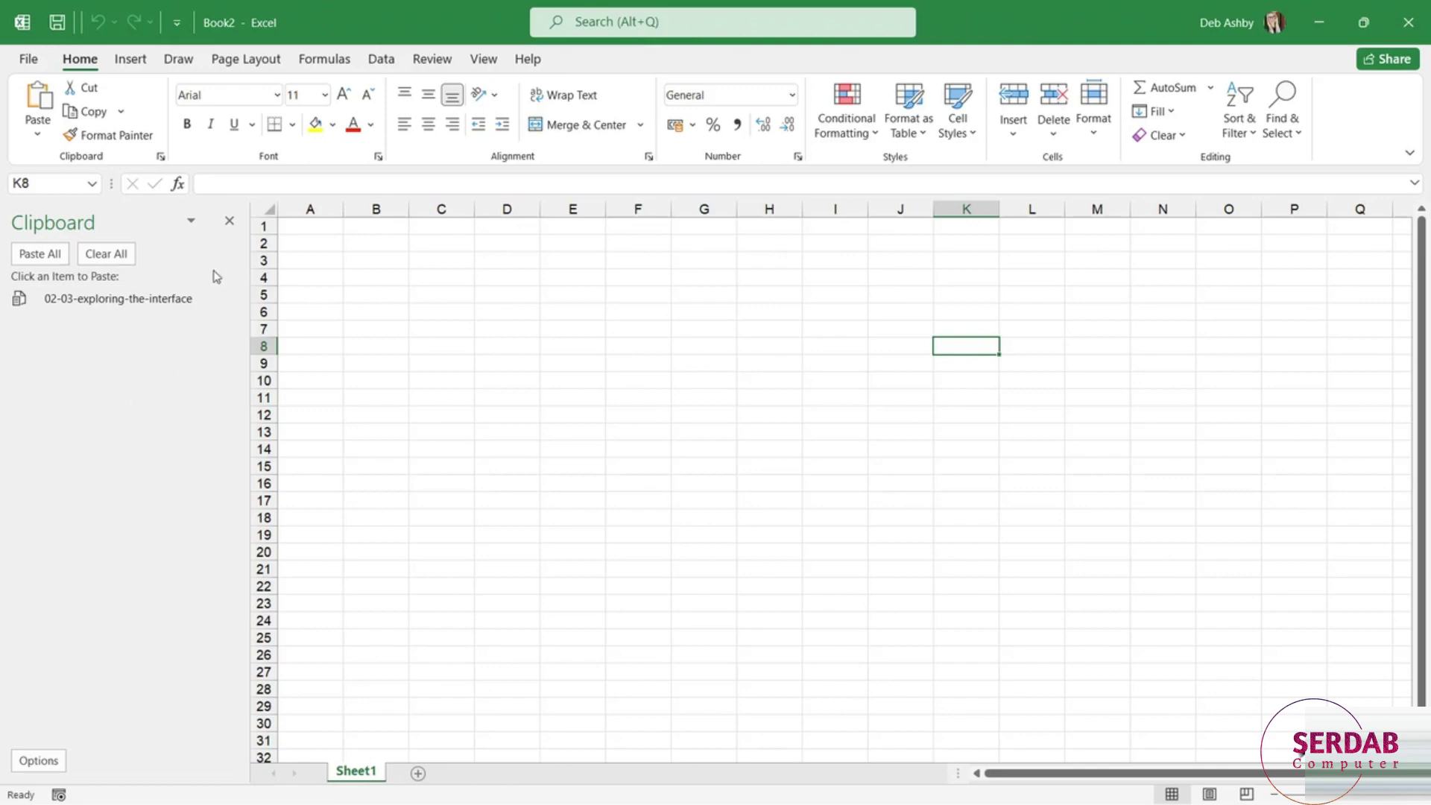
{"action": "left_click", "coordinate": [231, 223]}
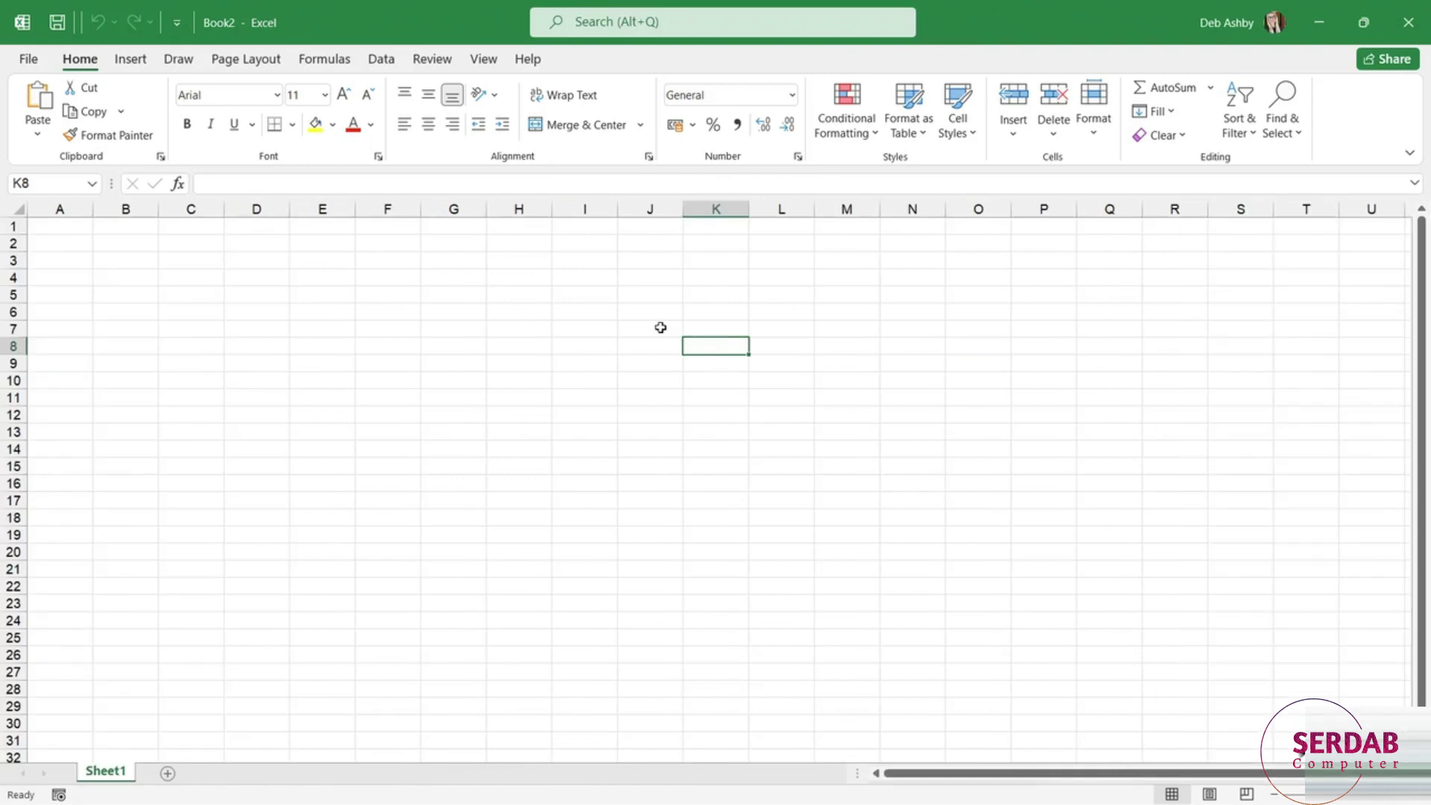
- Select cell J11, and collapse and re-expand the ribbon
{"action": "left_click", "coordinate": [650, 397]}
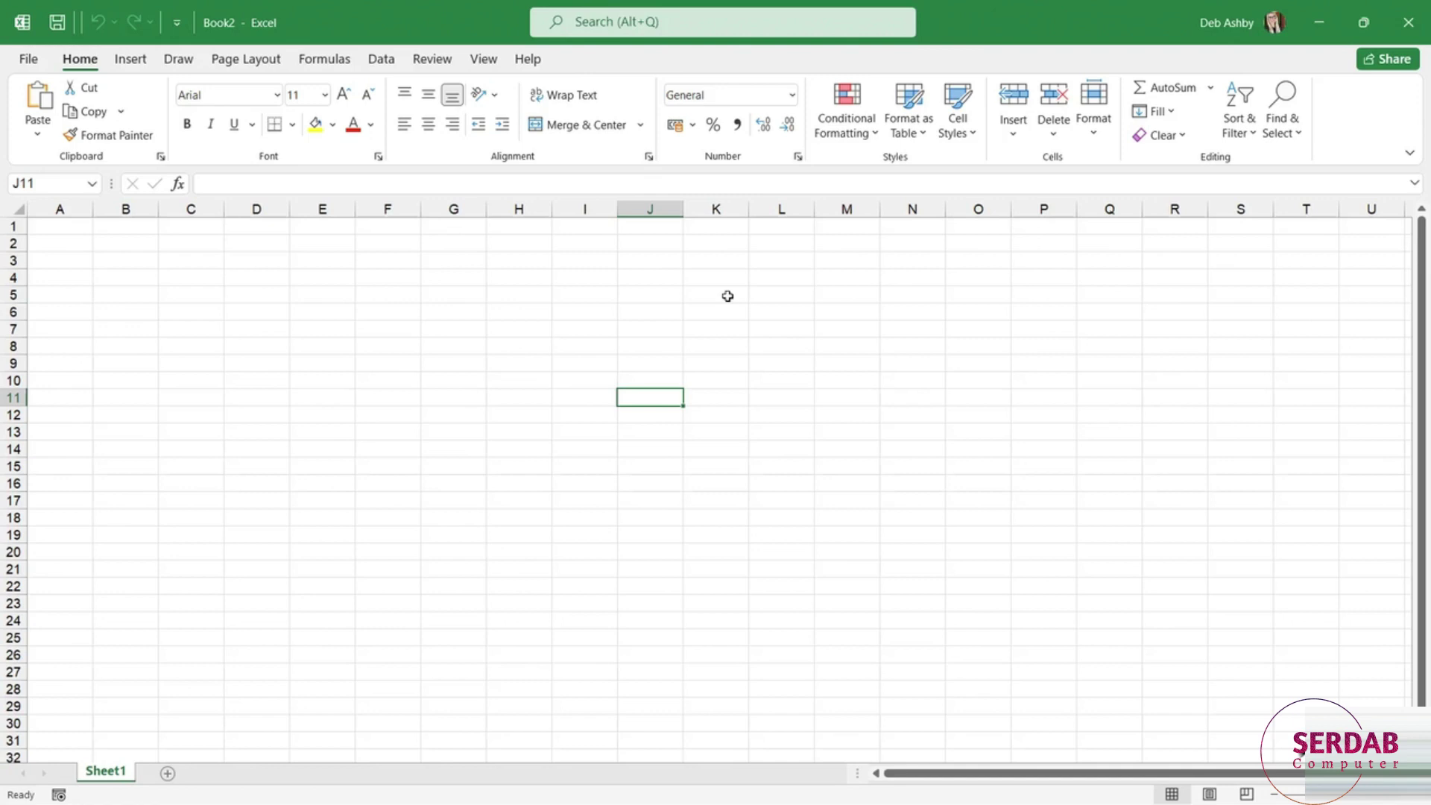
{"action": "key", "text": "ctrl+F1"}
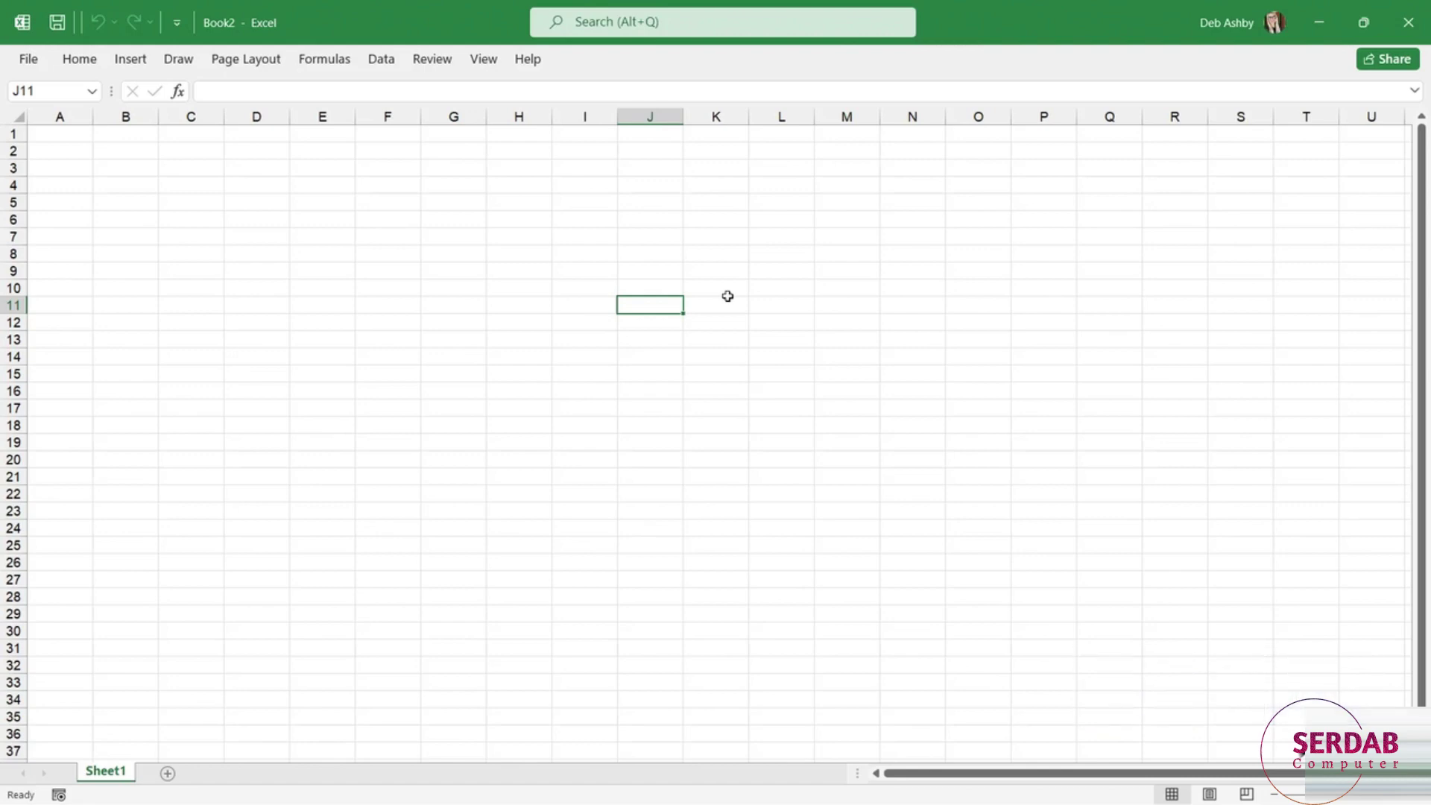
{"action": "key", "text": "ctrl+F1"}
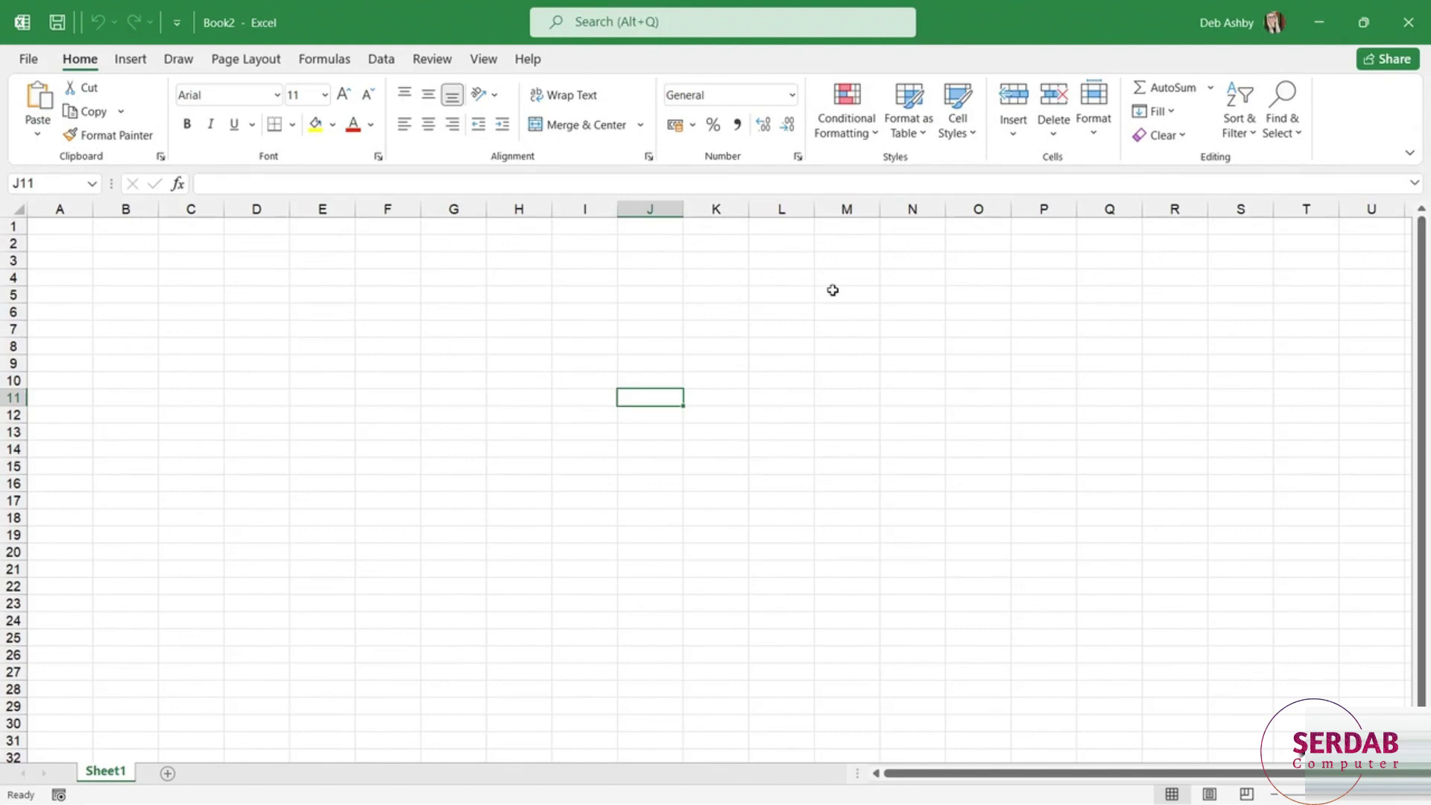
- Set the ribbon to Show tabs only, reveal the Home commands temporarily, and restore Always show Ribbon
{"action": "left_click", "coordinate": [1411, 154]}
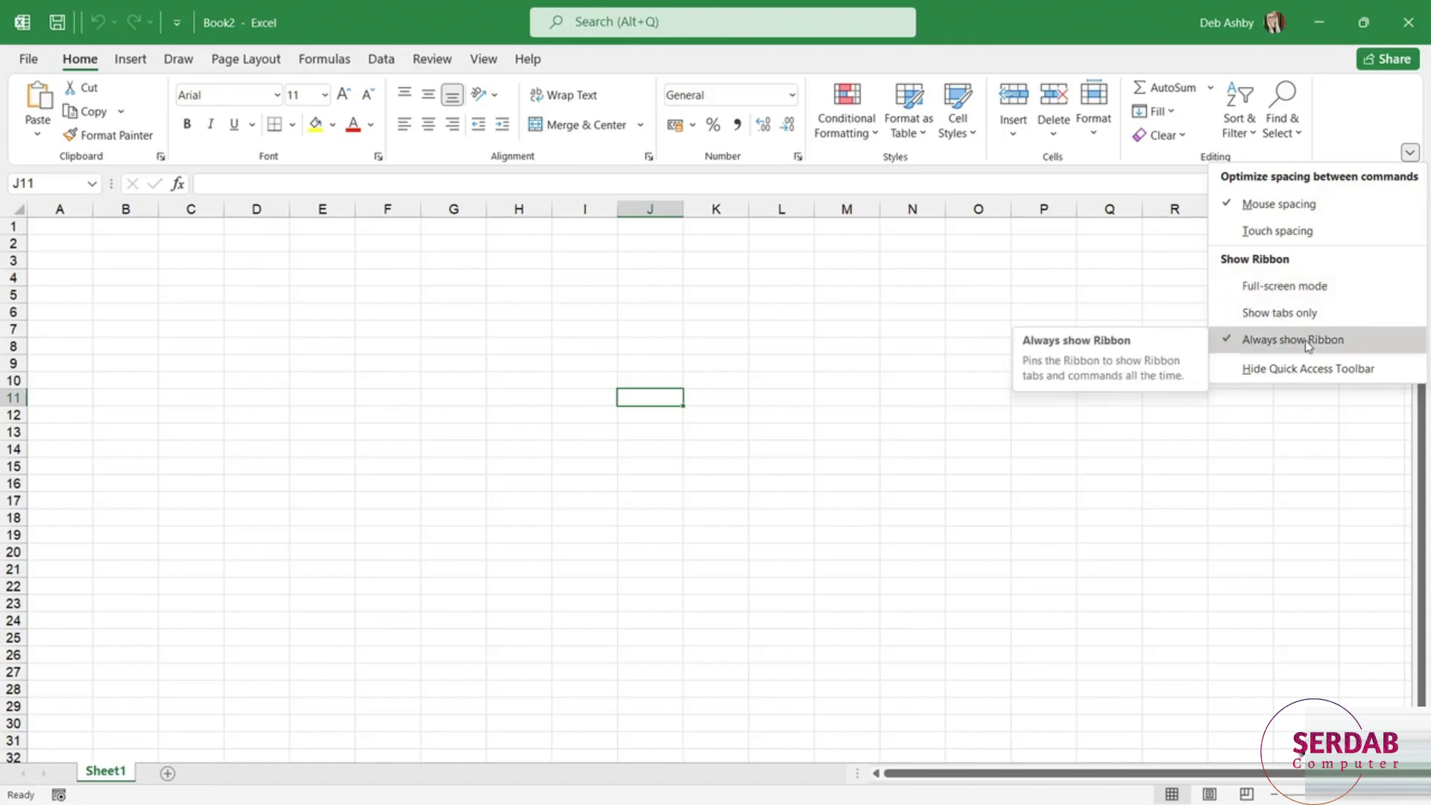
{"action": "left_click", "coordinate": [1273, 313]}
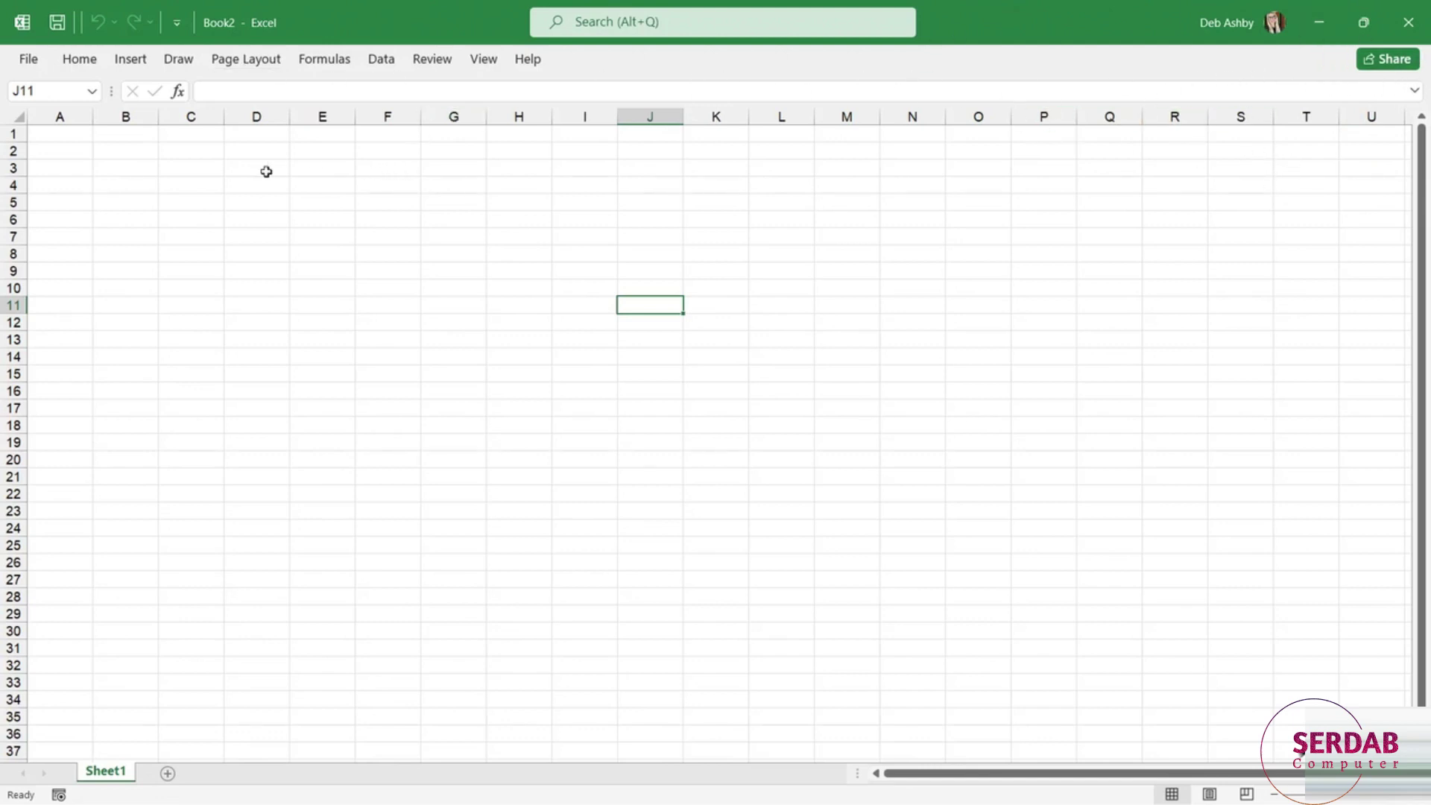
{"action": "left_click", "coordinate": [84, 64]}
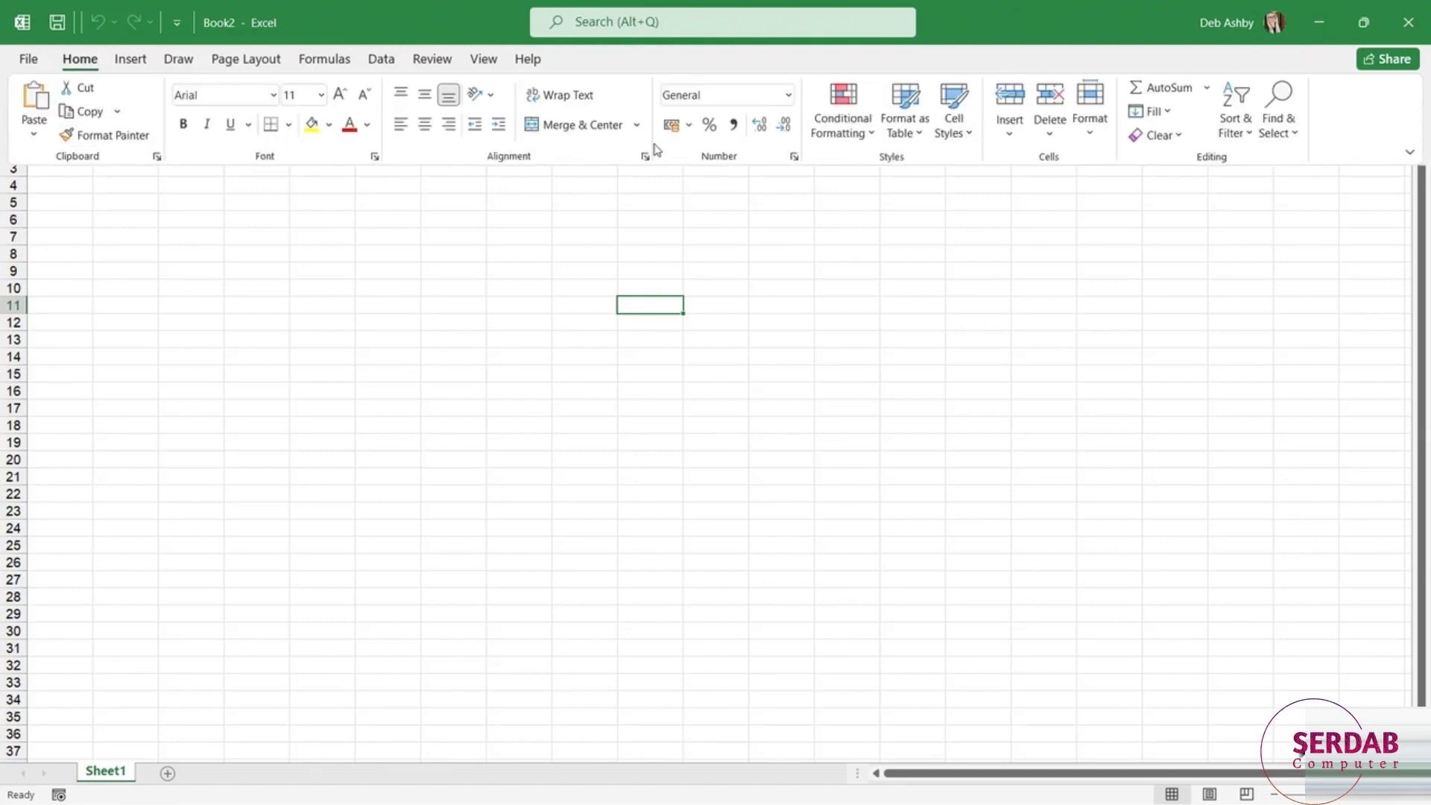
{"action": "left_click", "coordinate": [1410, 153]}
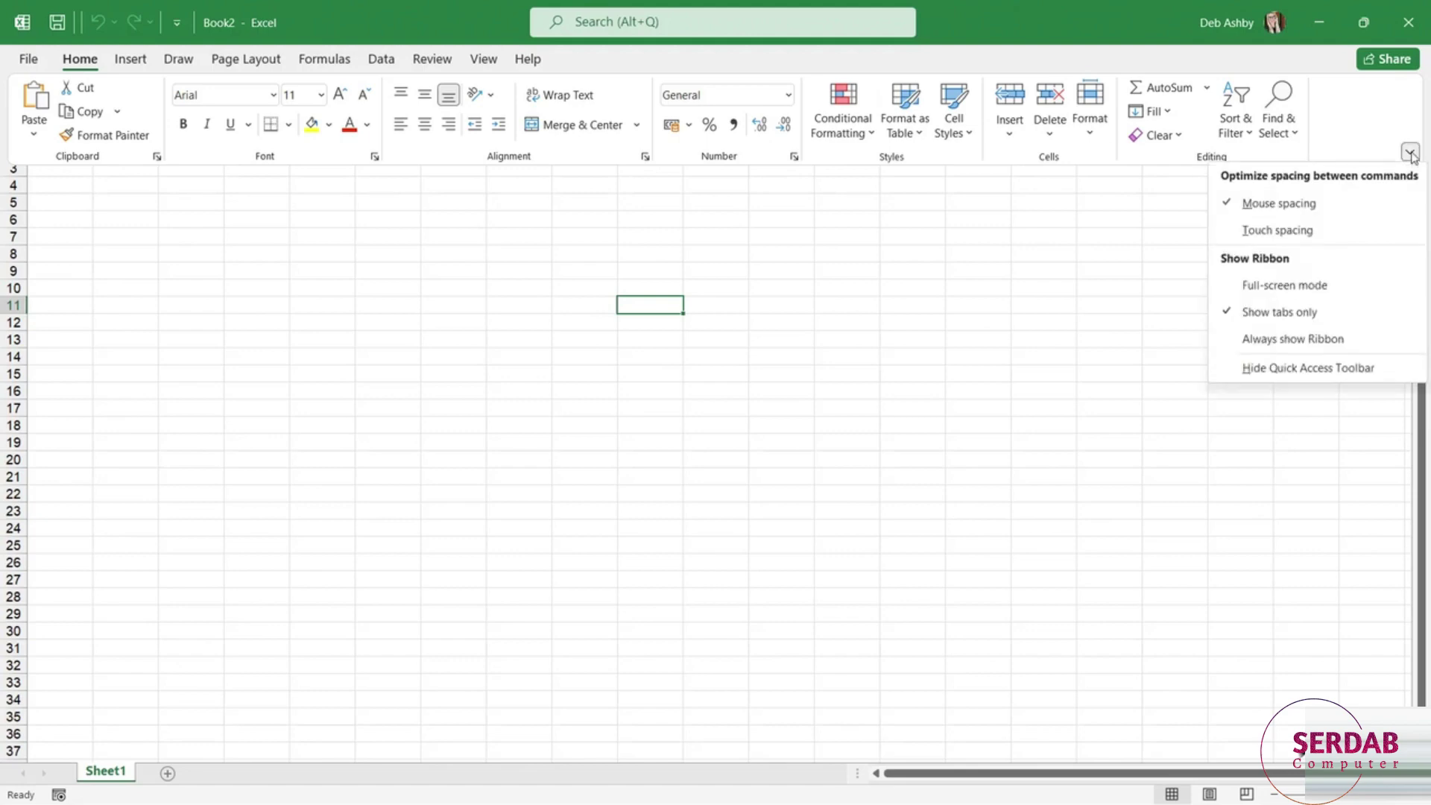
{"action": "left_click", "coordinate": [1287, 340]}
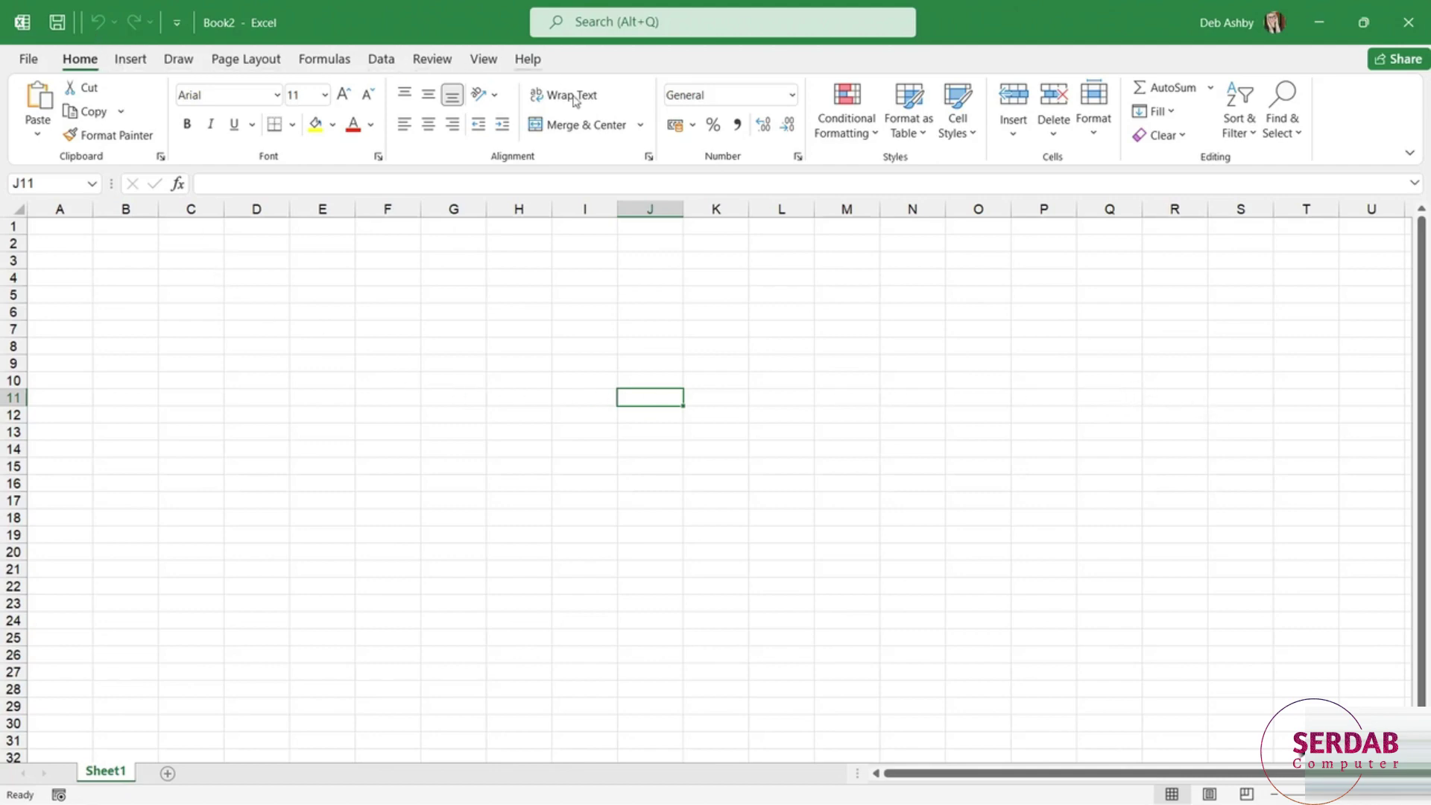
- Put the workbook in Full-screen mode, reveal the hidden ribbon, and return to Always show Ribbon
{"action": "left_click", "coordinate": [1409, 152]}
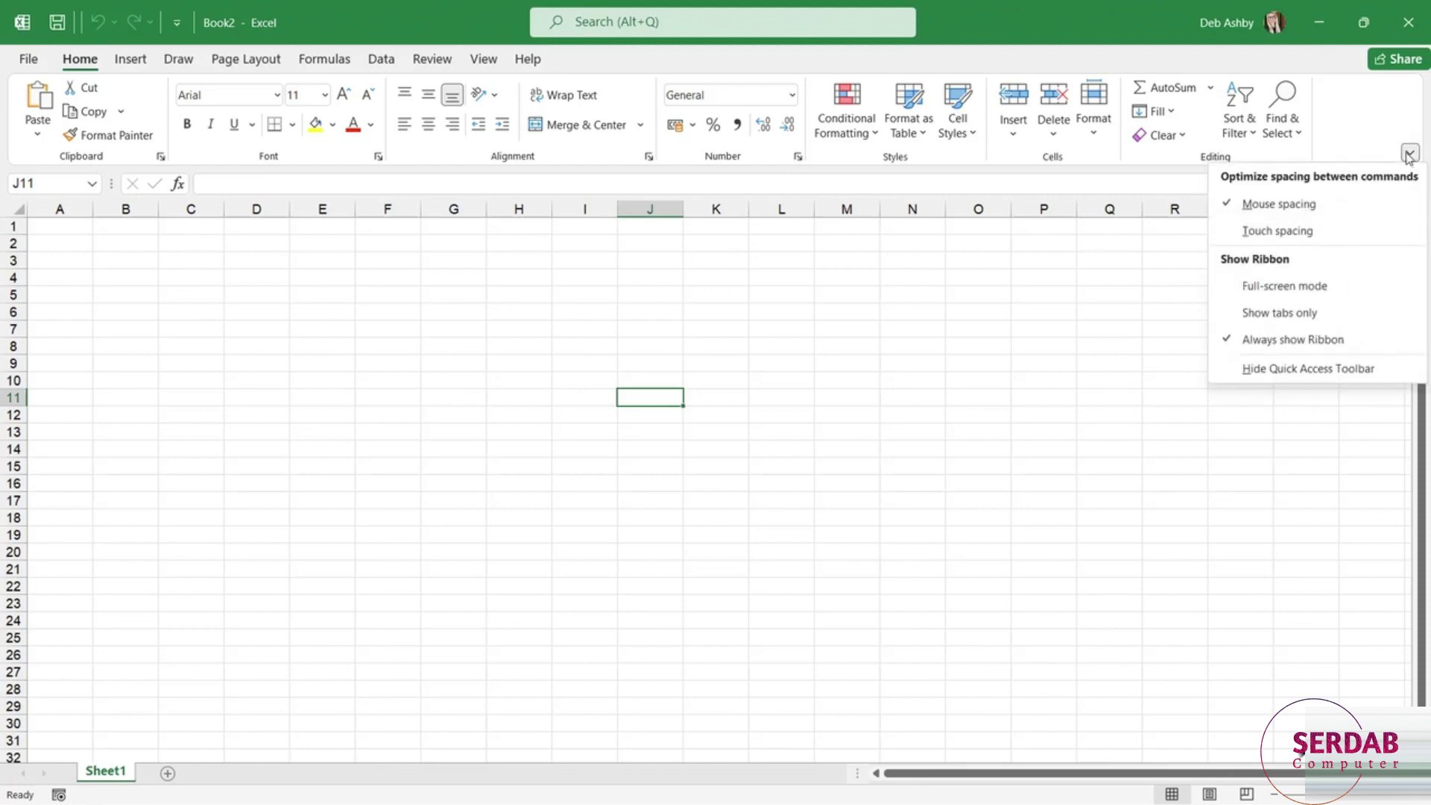
{"action": "left_click", "coordinate": [1276, 288]}
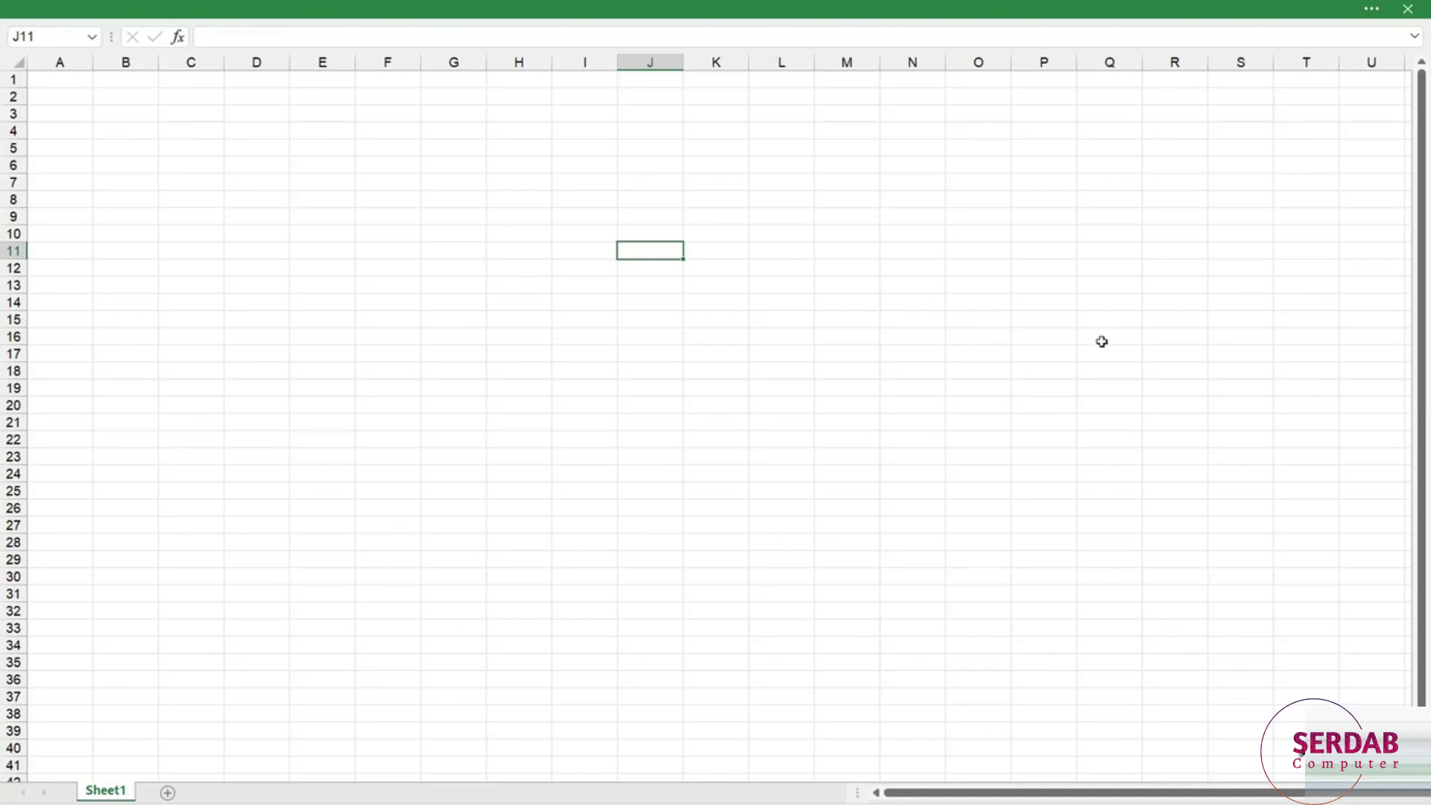
{"action": "left_click", "coordinate": [1376, 11]}
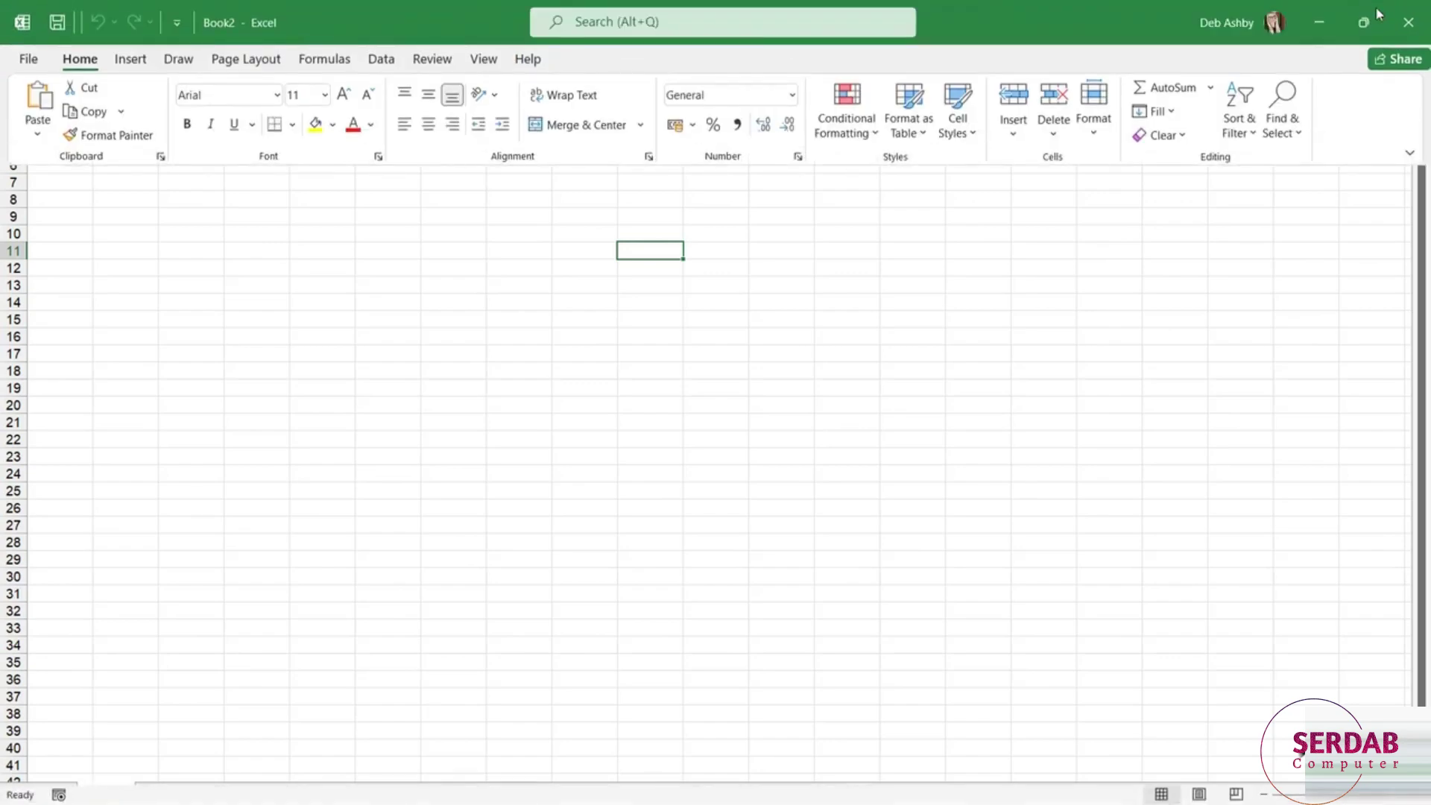
{"action": "left_click", "coordinate": [1409, 153]}
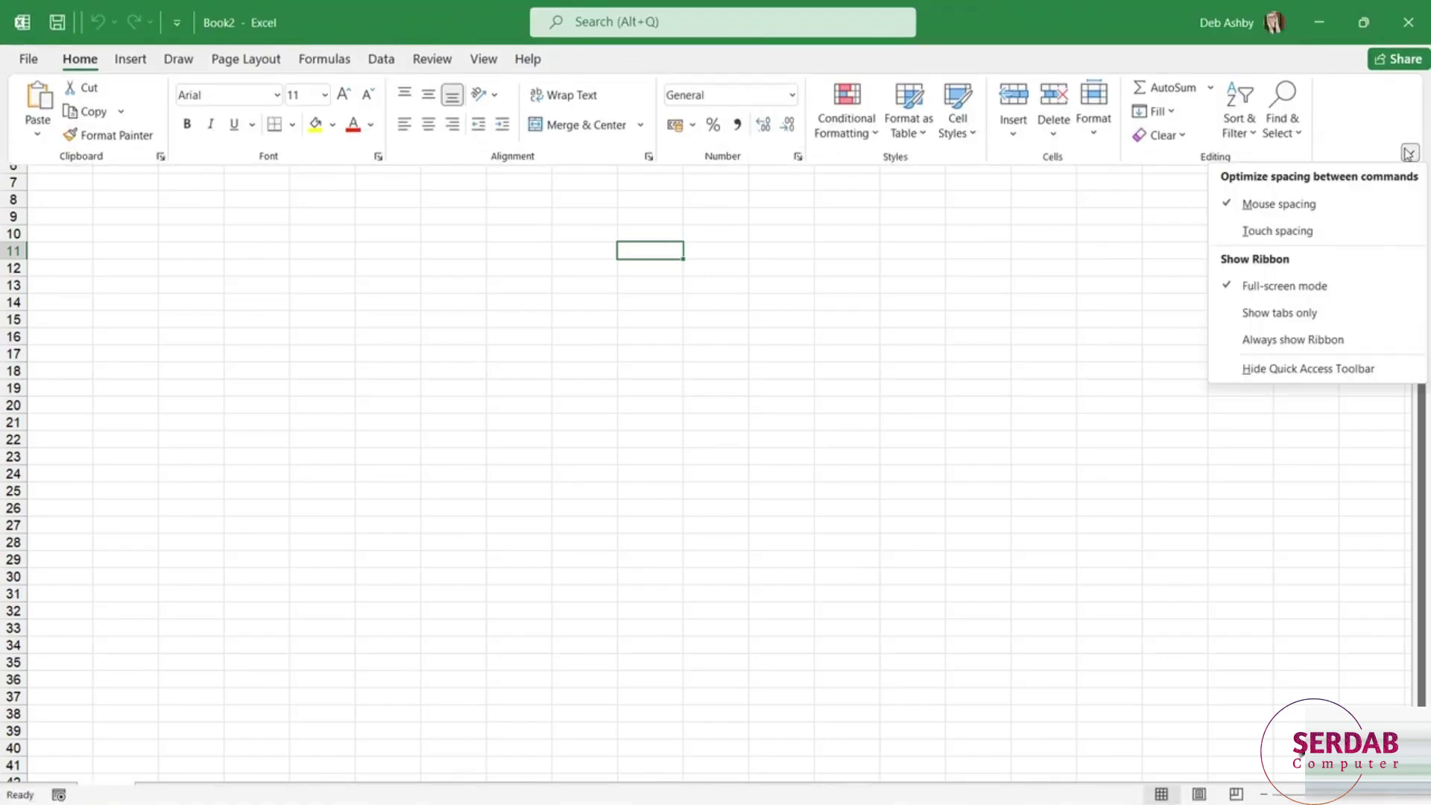
{"action": "left_click", "coordinate": [1291, 341]}
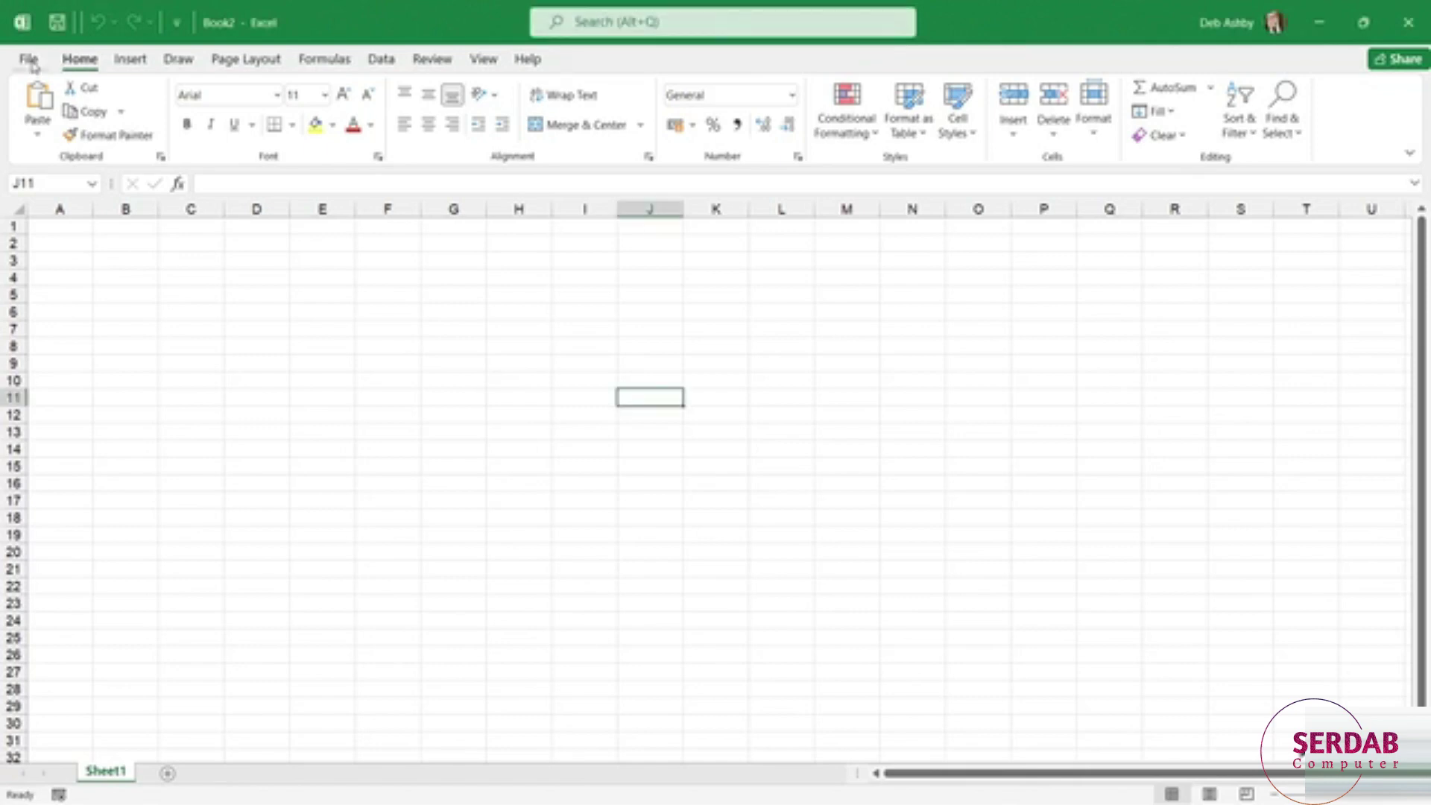
- View the File start page with its workbook templates and recent files
{"action": "left_click", "coordinate": [30, 61]}
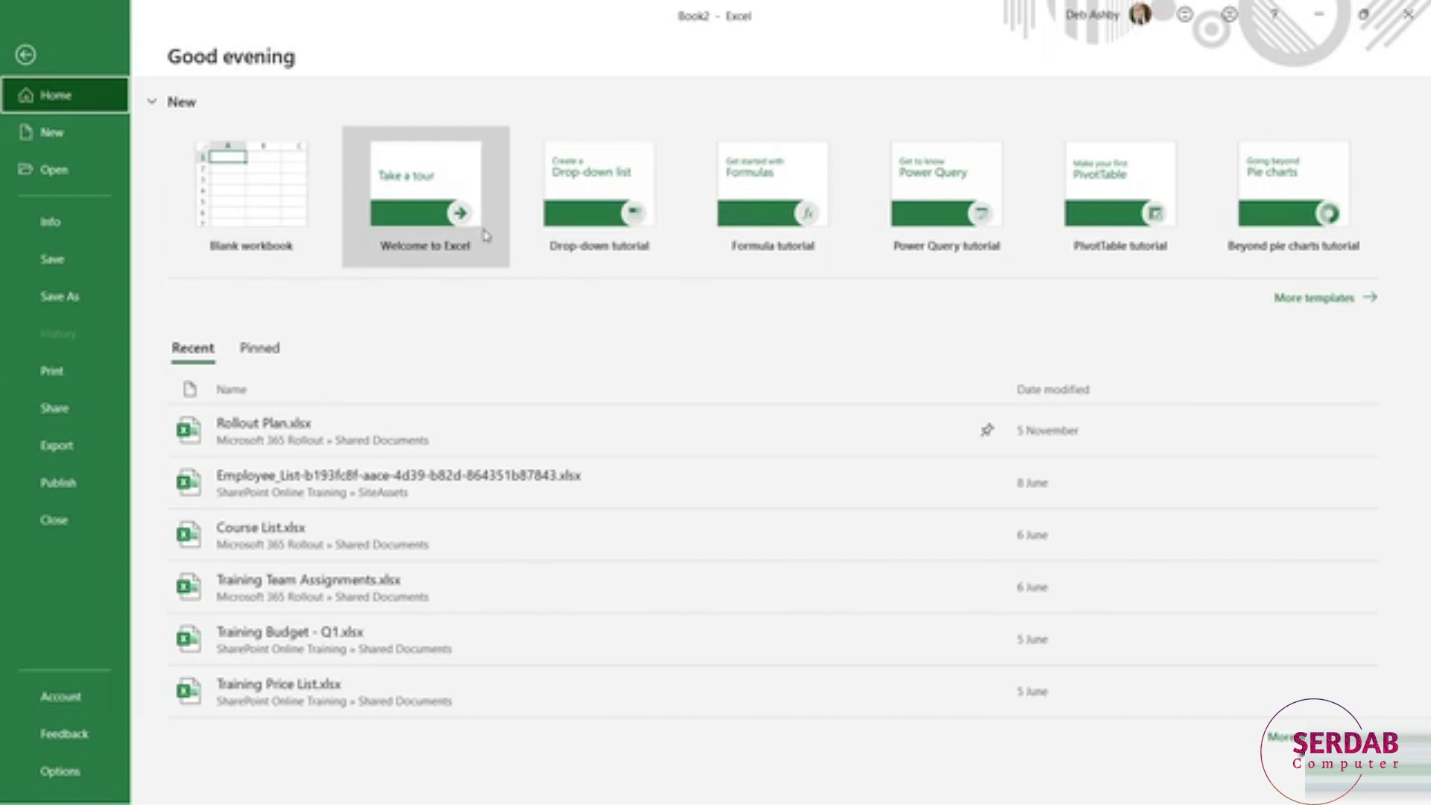
- Review the backstage pages for opening, saving, printing, sharing, exporting and publishing the workbook
{"action": "left_click", "coordinate": [83, 178]}
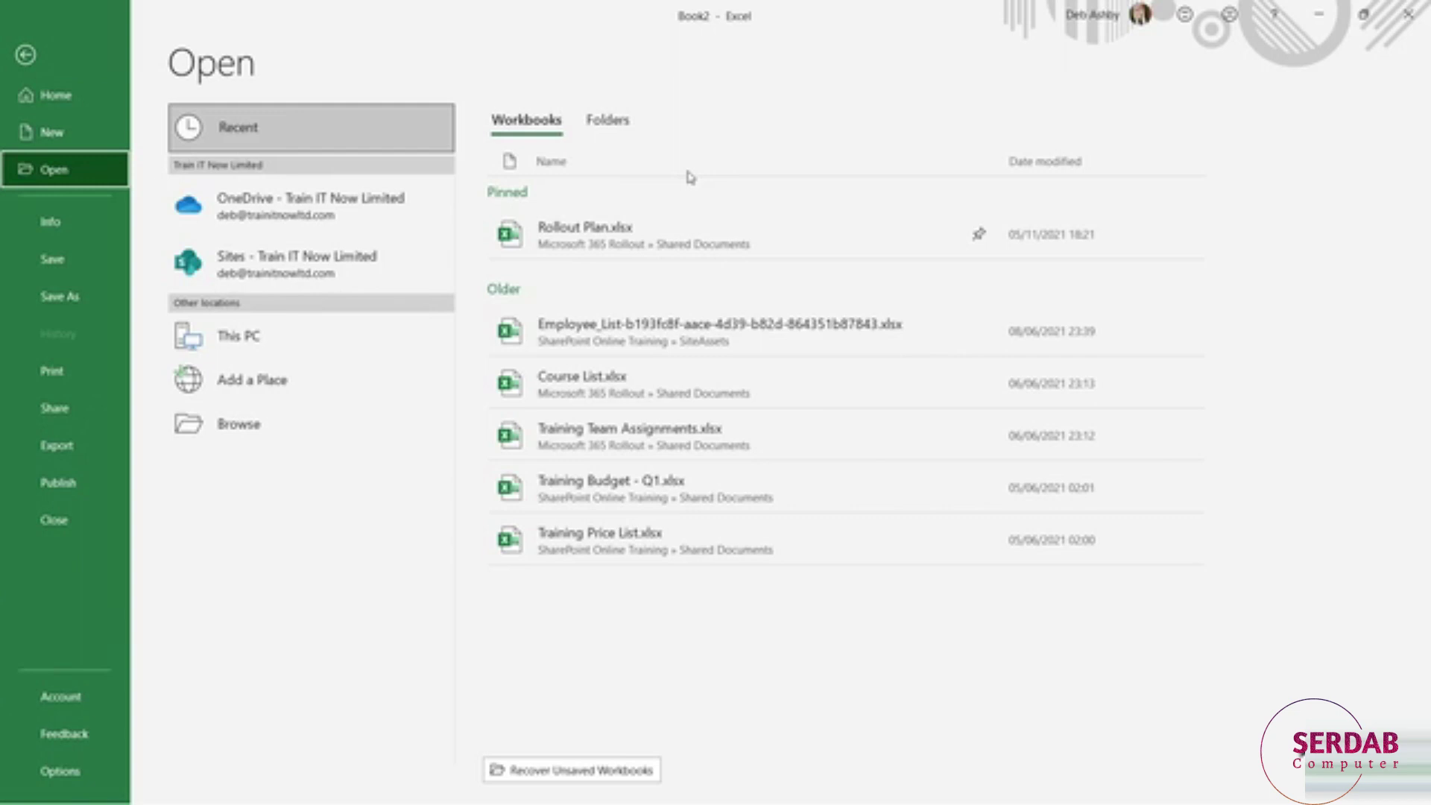
{"action": "left_click", "coordinate": [66, 260]}
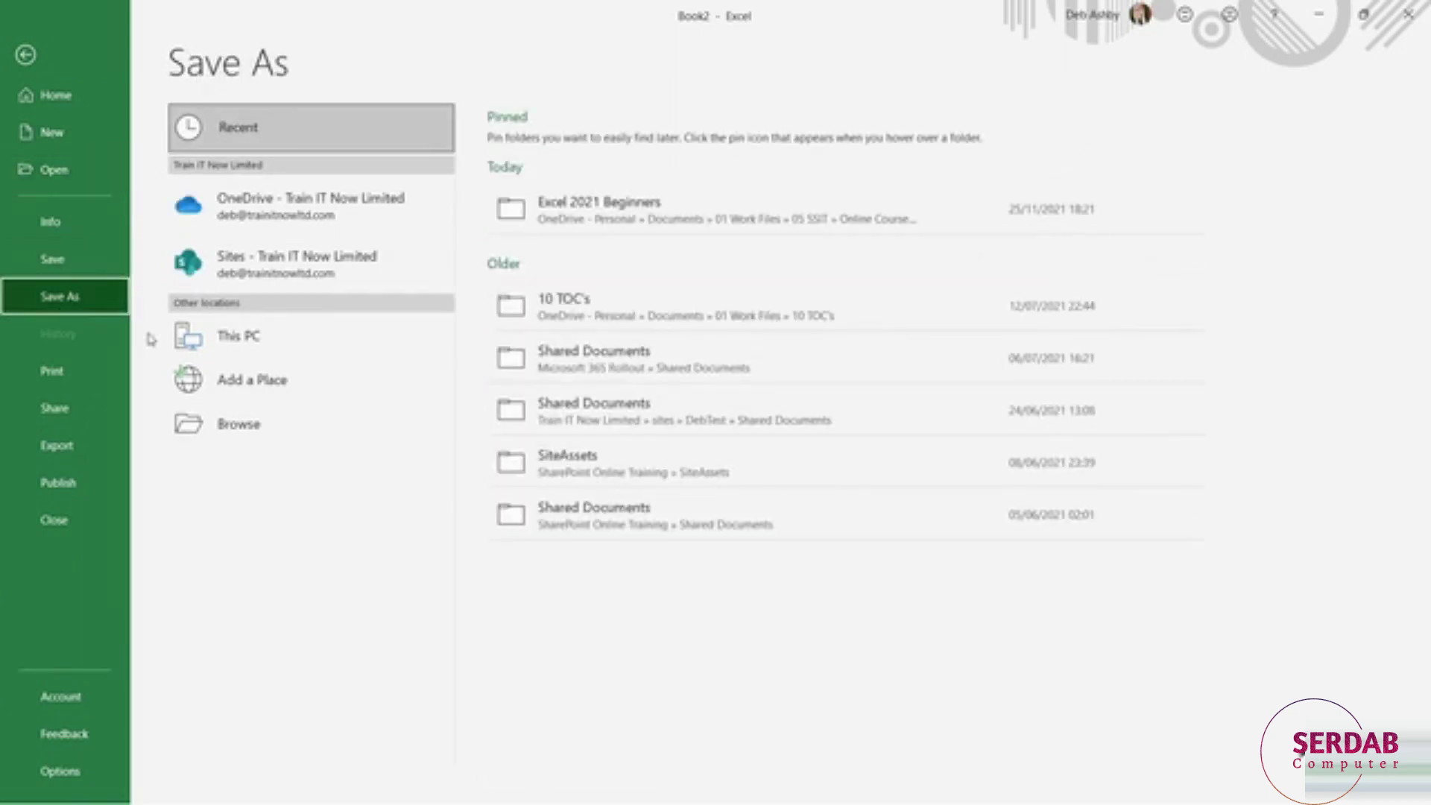
{"action": "left_click", "coordinate": [60, 379]}
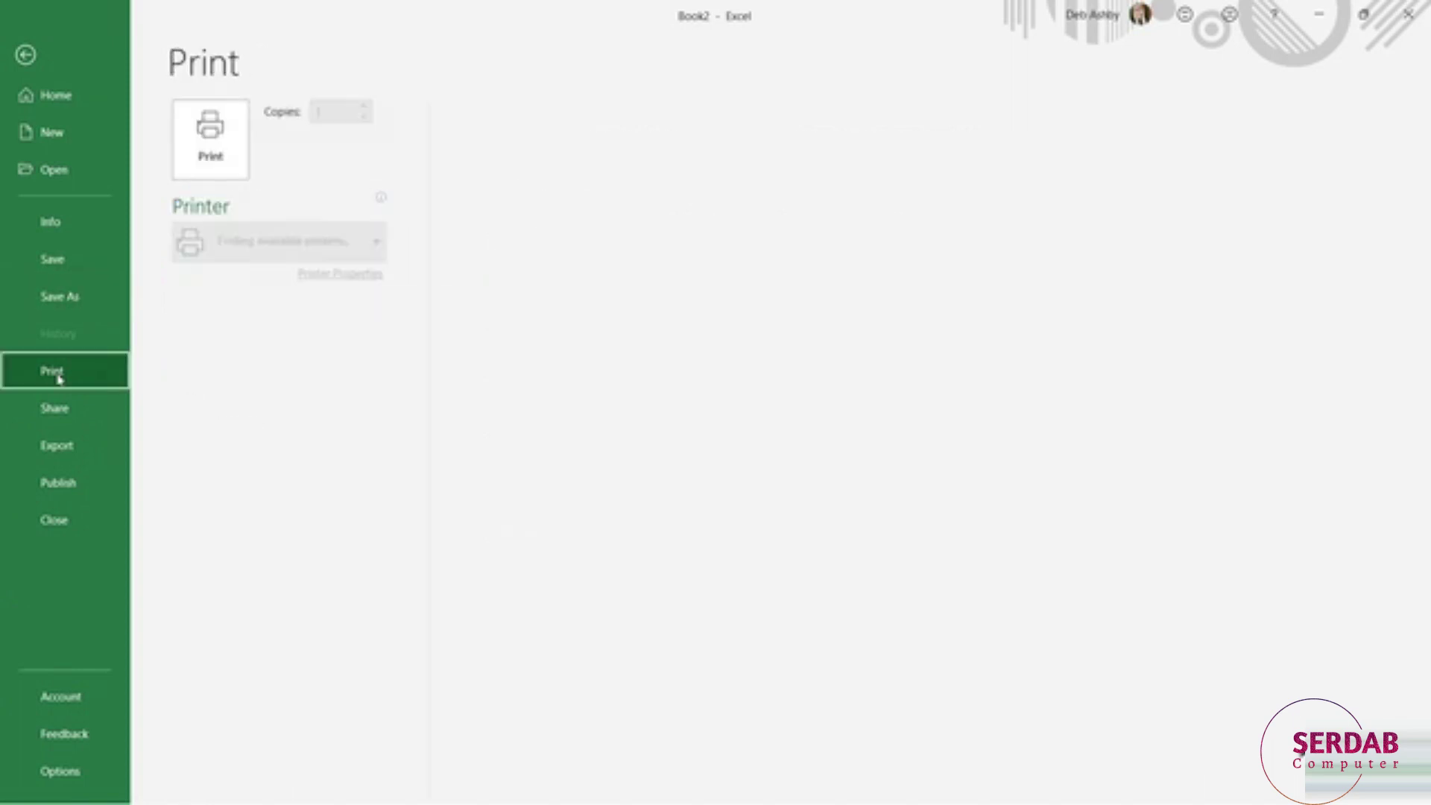
{"action": "left_click", "coordinate": [58, 414]}
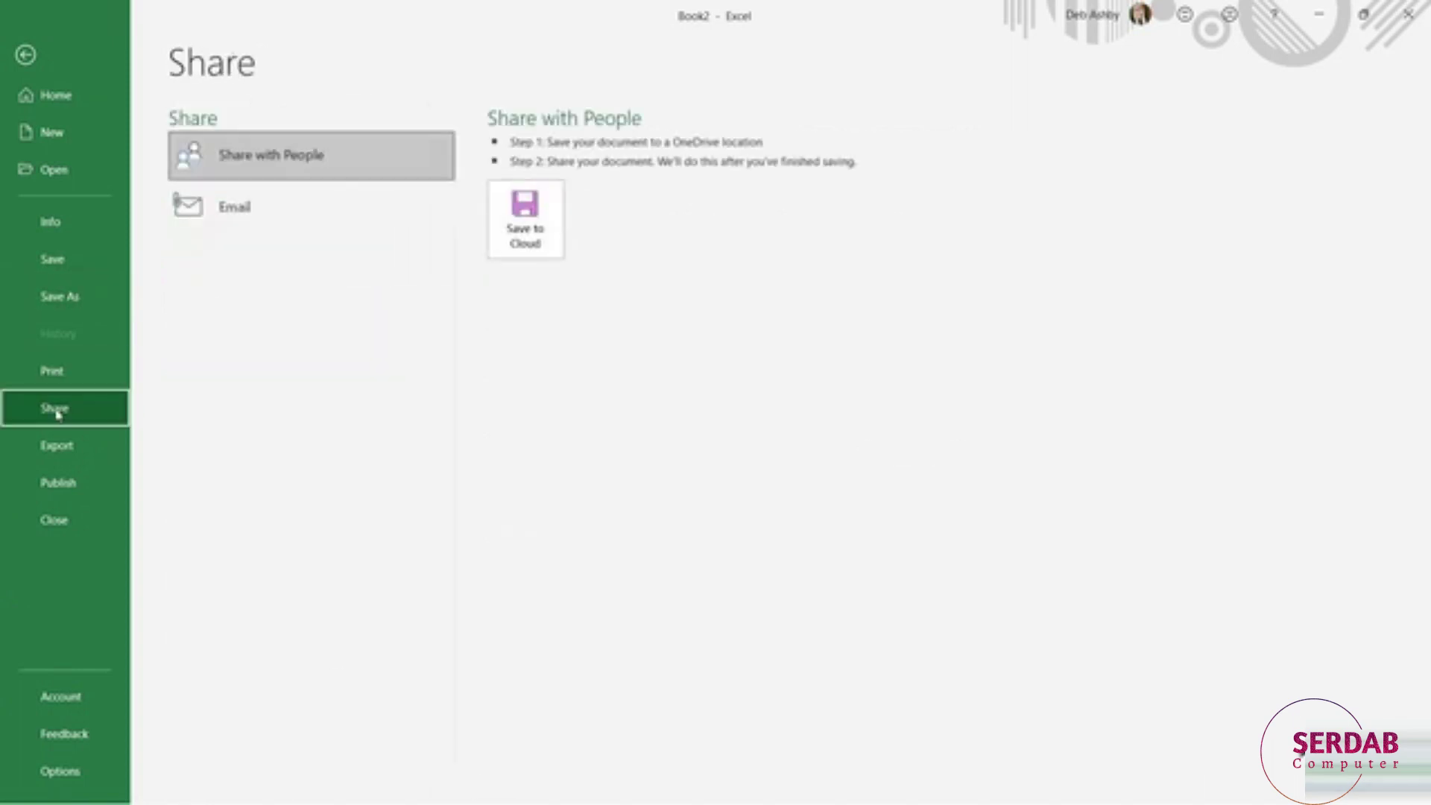
{"action": "left_click", "coordinate": [74, 449]}
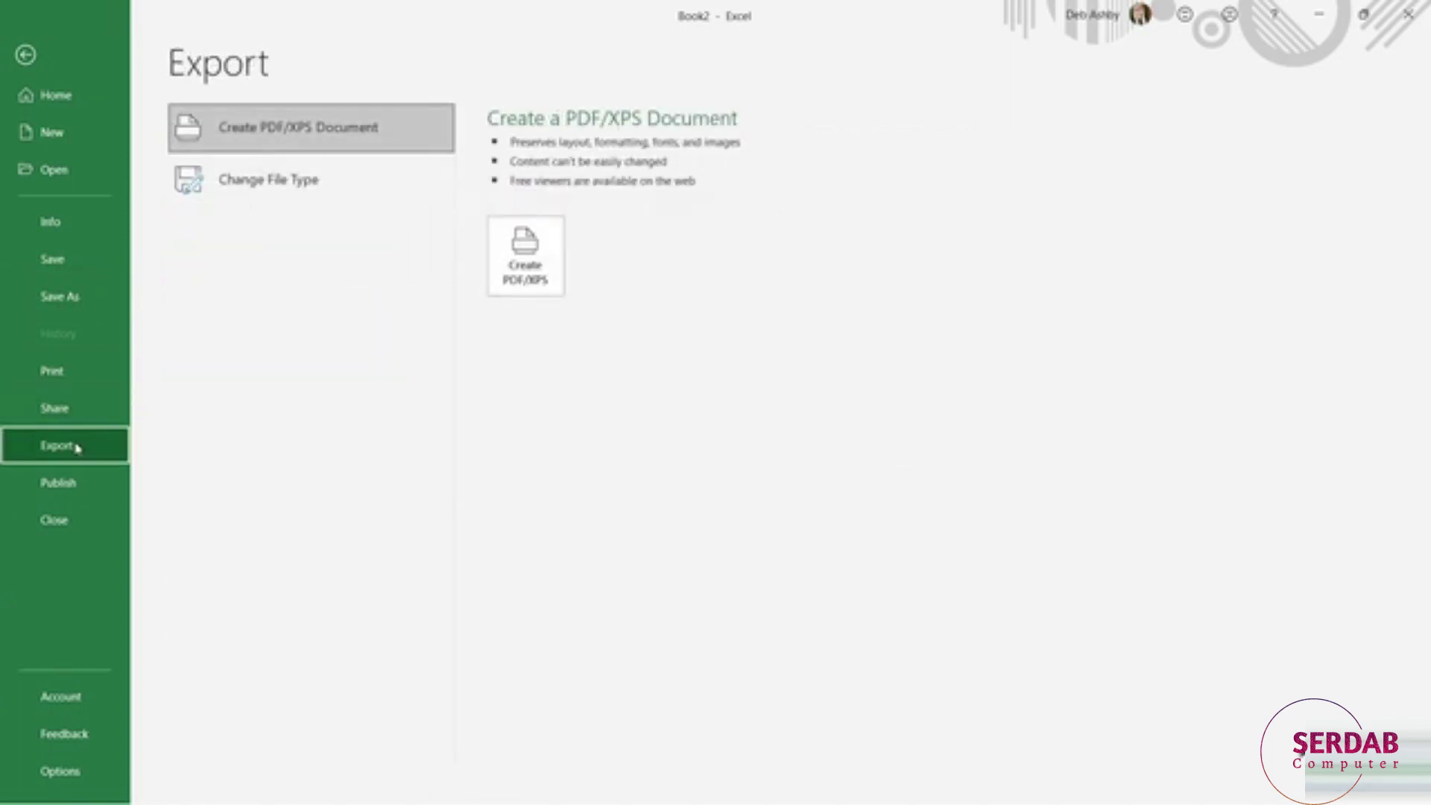
{"action": "left_click", "coordinate": [61, 485]}
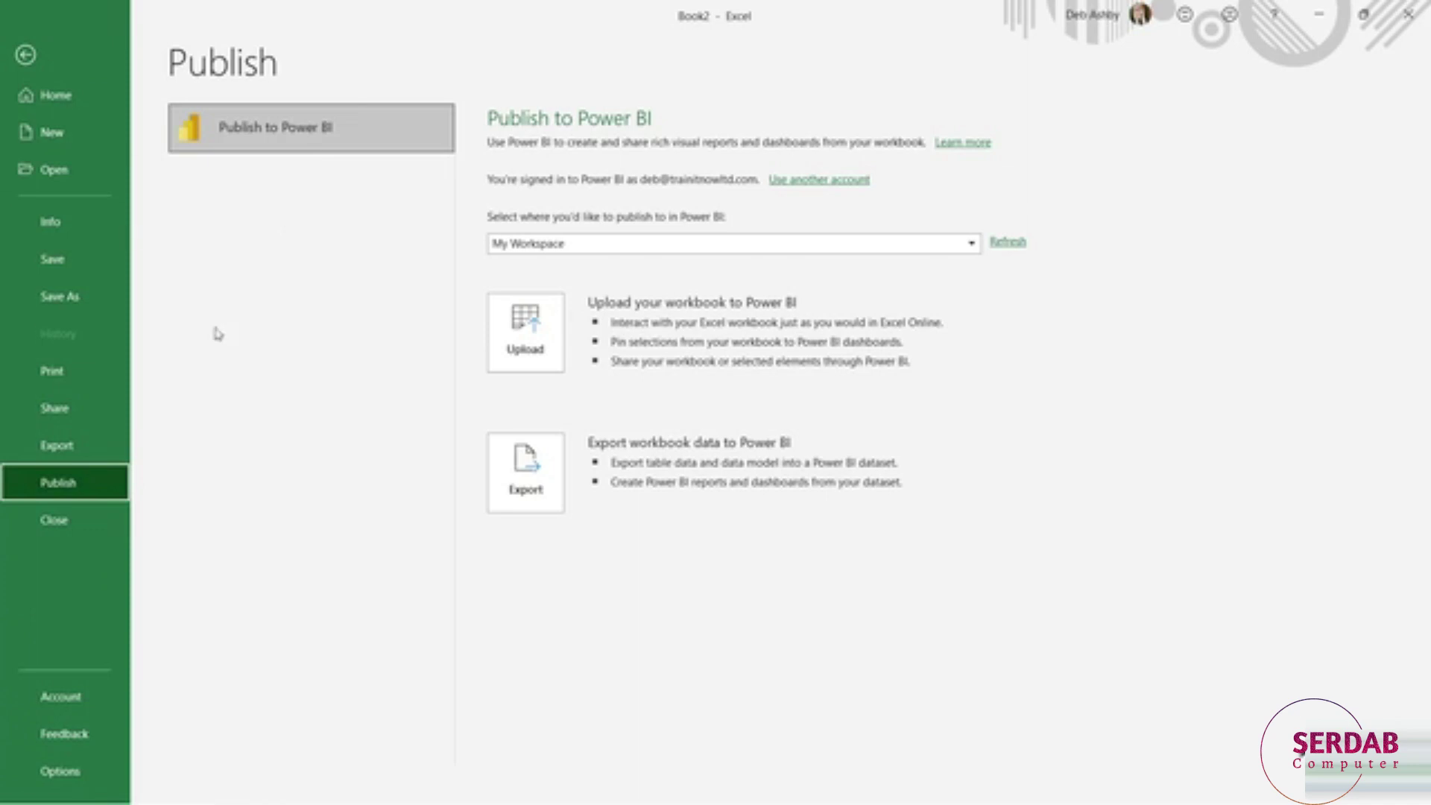
- Examine the workbook's Info page, including the Manage Workbook options and related people, and return to the worksheet
{"action": "left_click", "coordinate": [84, 223]}
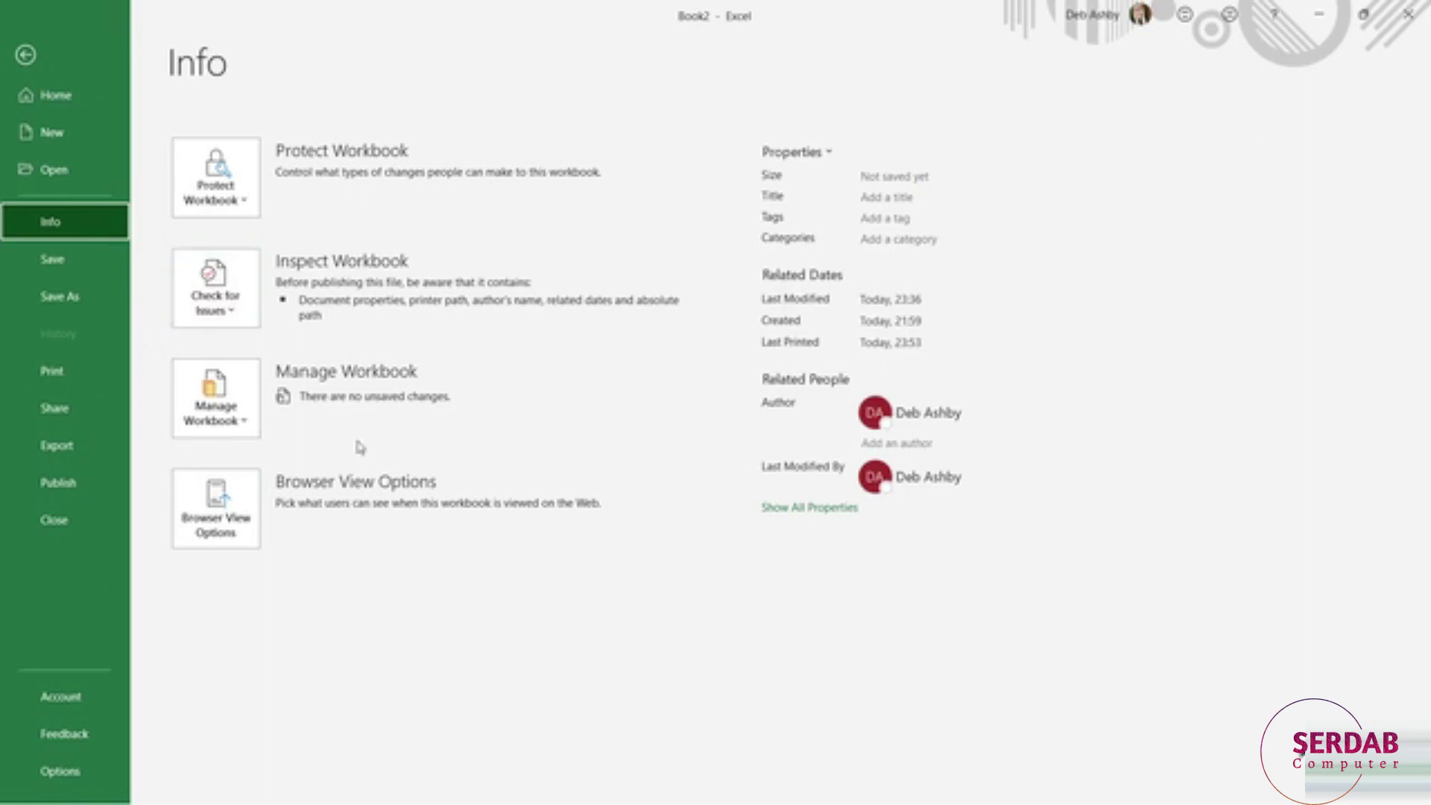
{"action": "left_click", "coordinate": [237, 421]}
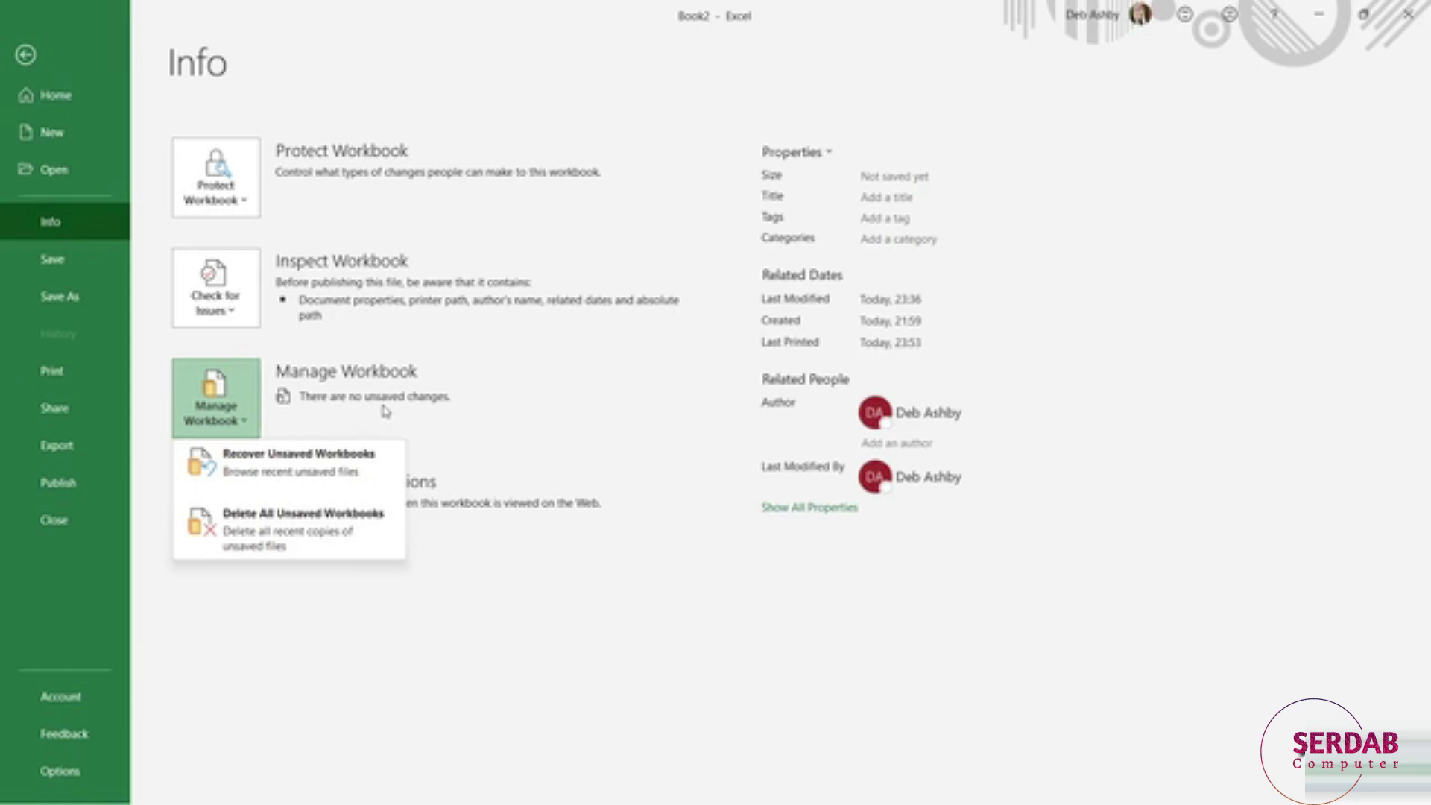
{"action": "key", "text": "Escape"}
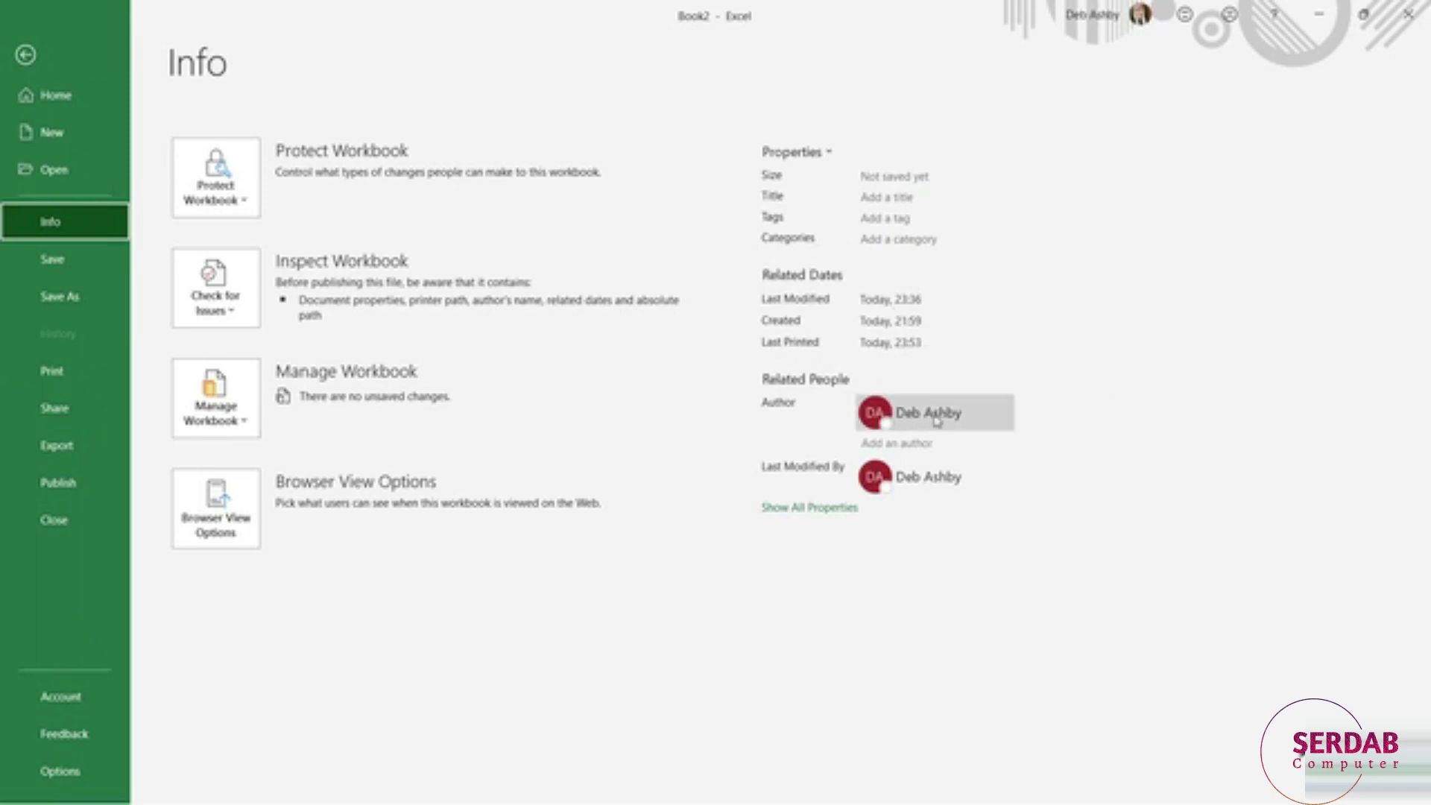
{"action": "mouse_move", "coordinate": [923, 486]}
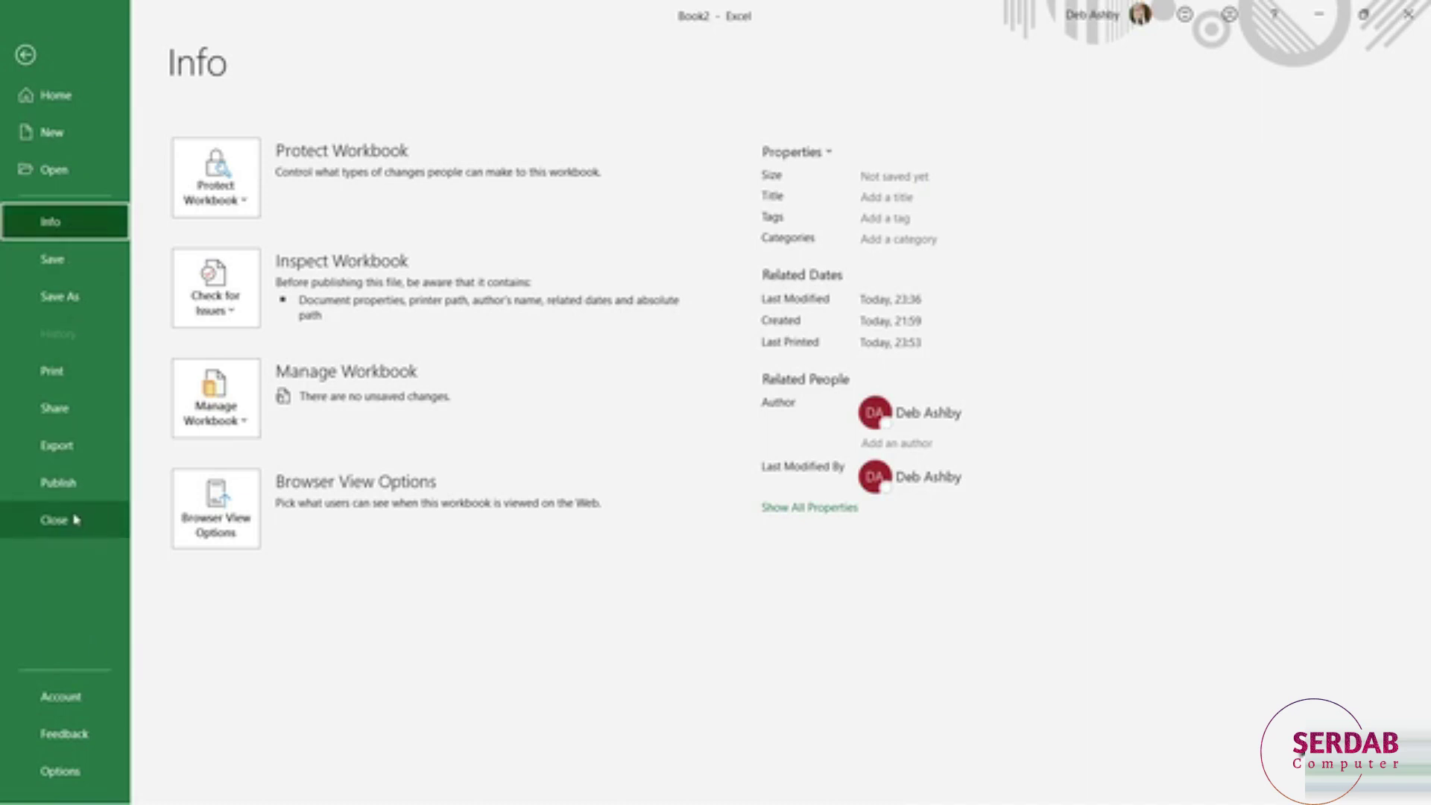
{"action": "left_click", "coordinate": [25, 55]}
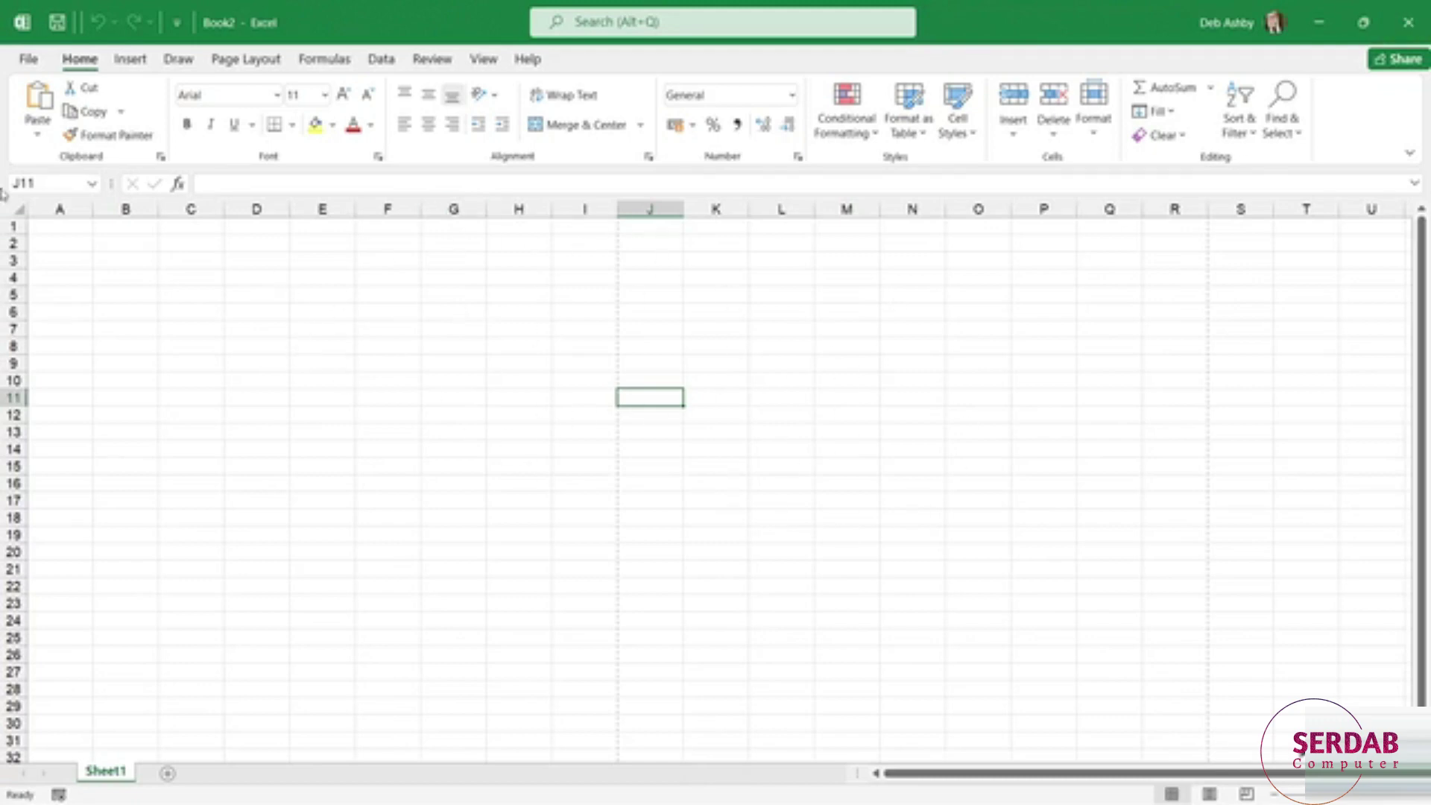
- Close the Book2 workbook without saving its changes and create a new blank workbook
{"action": "left_click", "coordinate": [29, 59]}
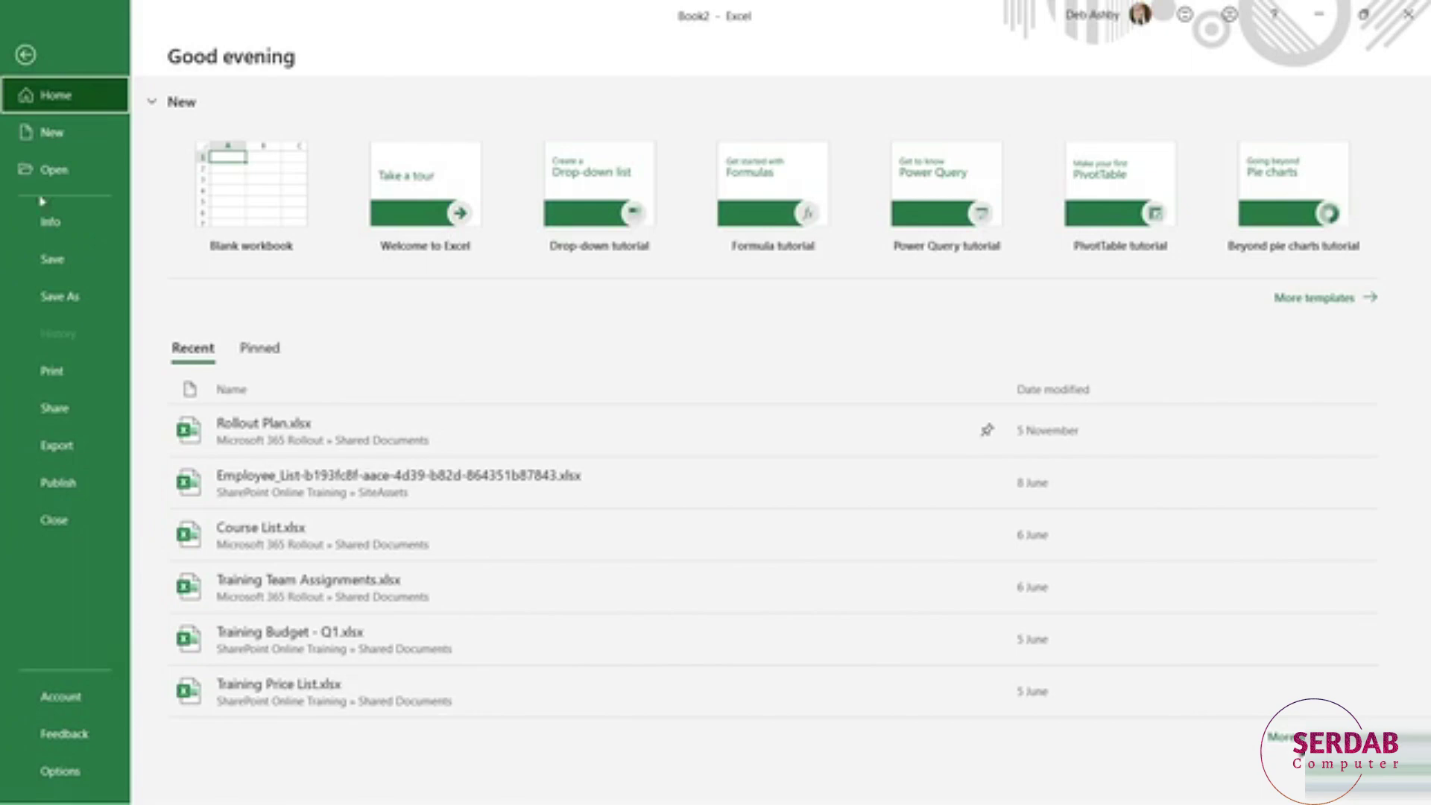
{"action": "left_click", "coordinate": [54, 521]}
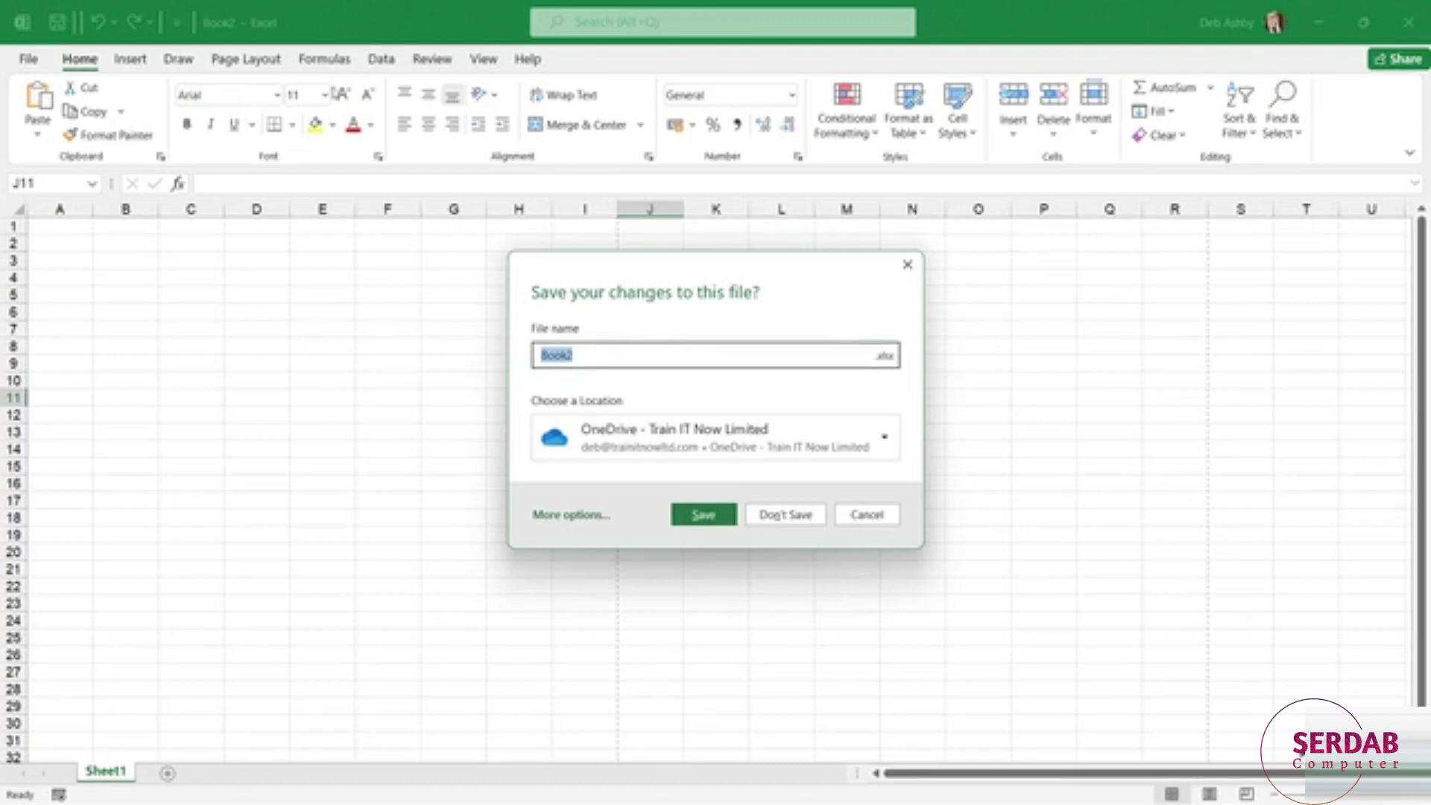
{"action": "left_click", "coordinate": [793, 516]}
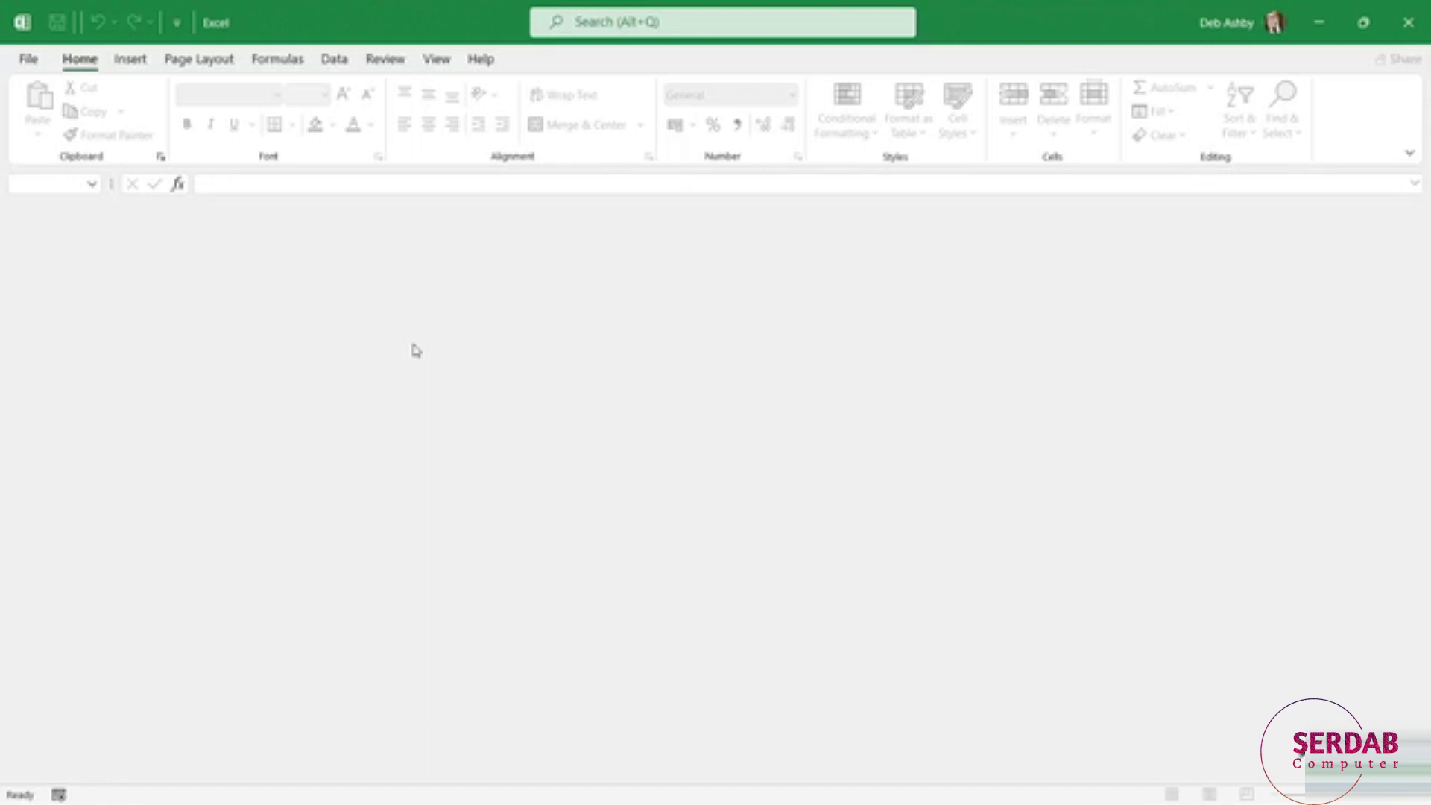
{"action": "key", "text": "ctrl+n"}
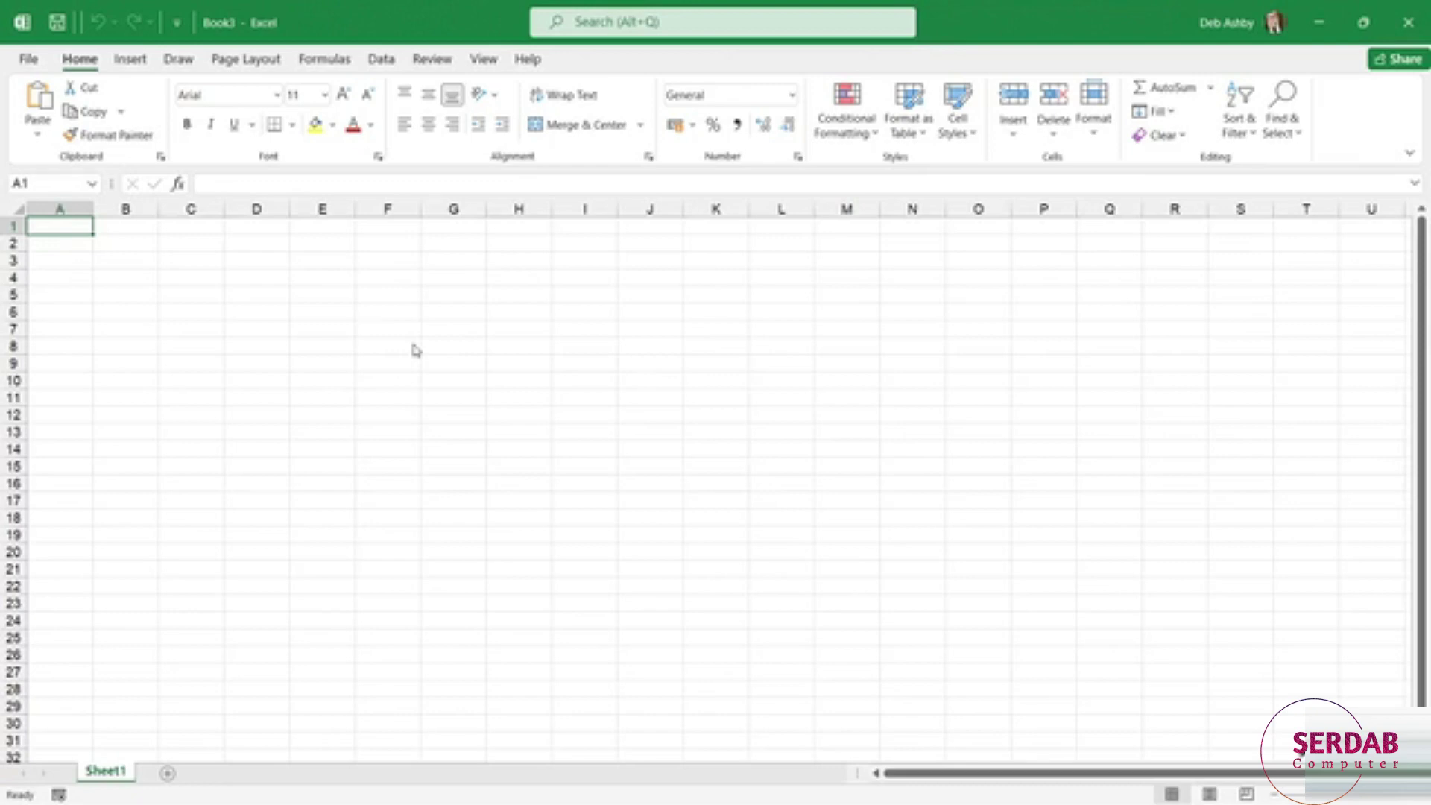
- View the File start page of the new workbook twice, returning to the worksheet each time
{"action": "left_click", "coordinate": [29, 59]}
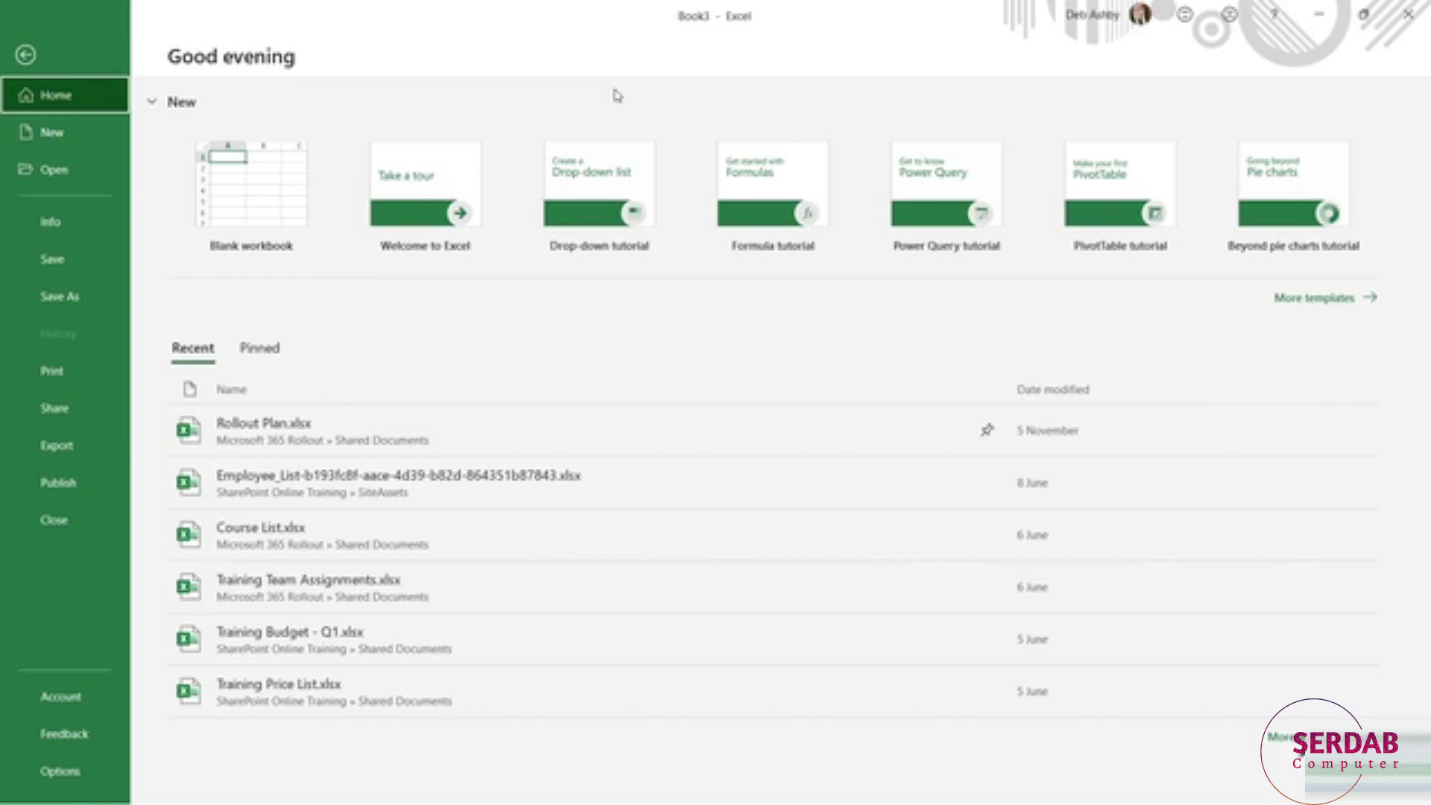
{"action": "left_click", "coordinate": [25, 55]}
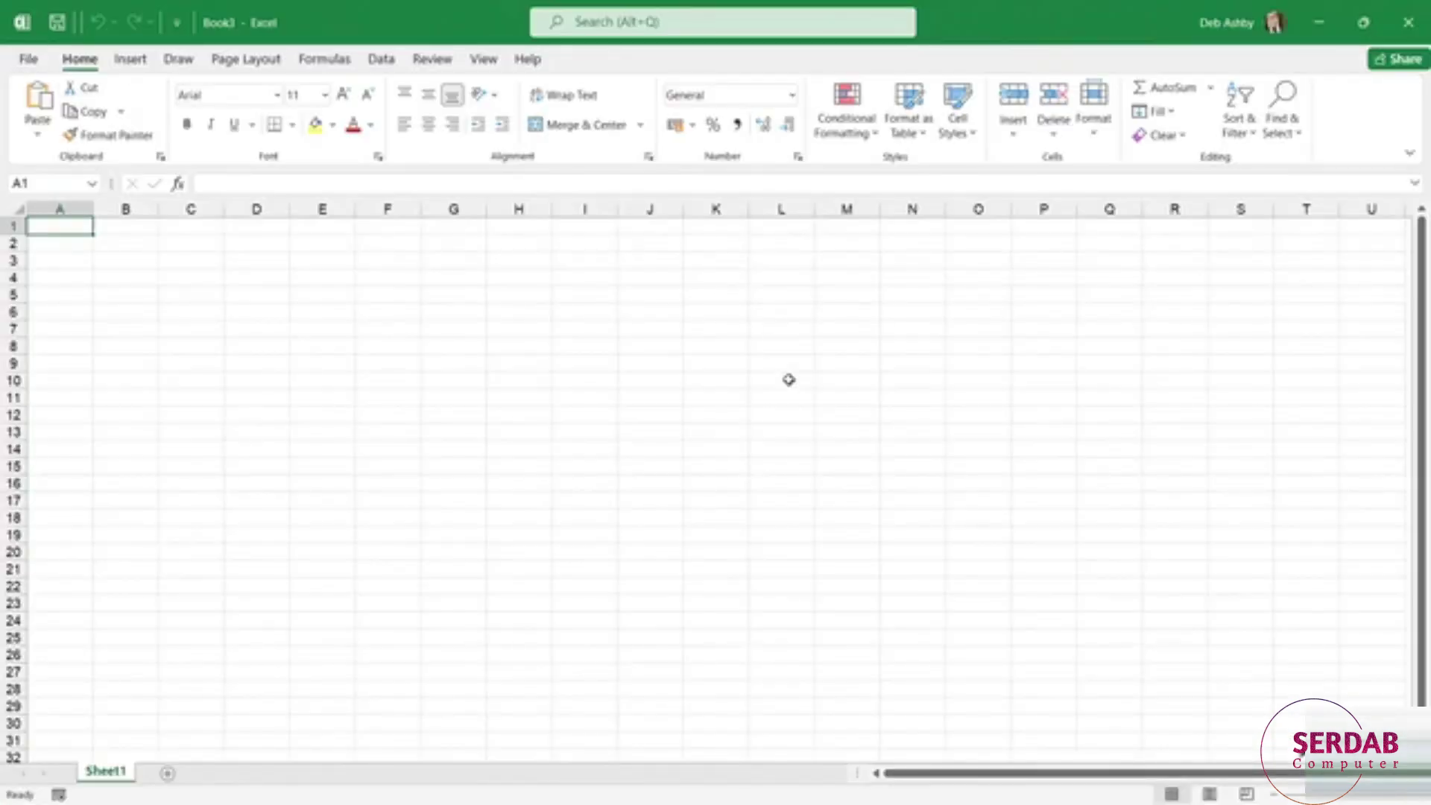
{"action": "left_click", "coordinate": [28, 58]}
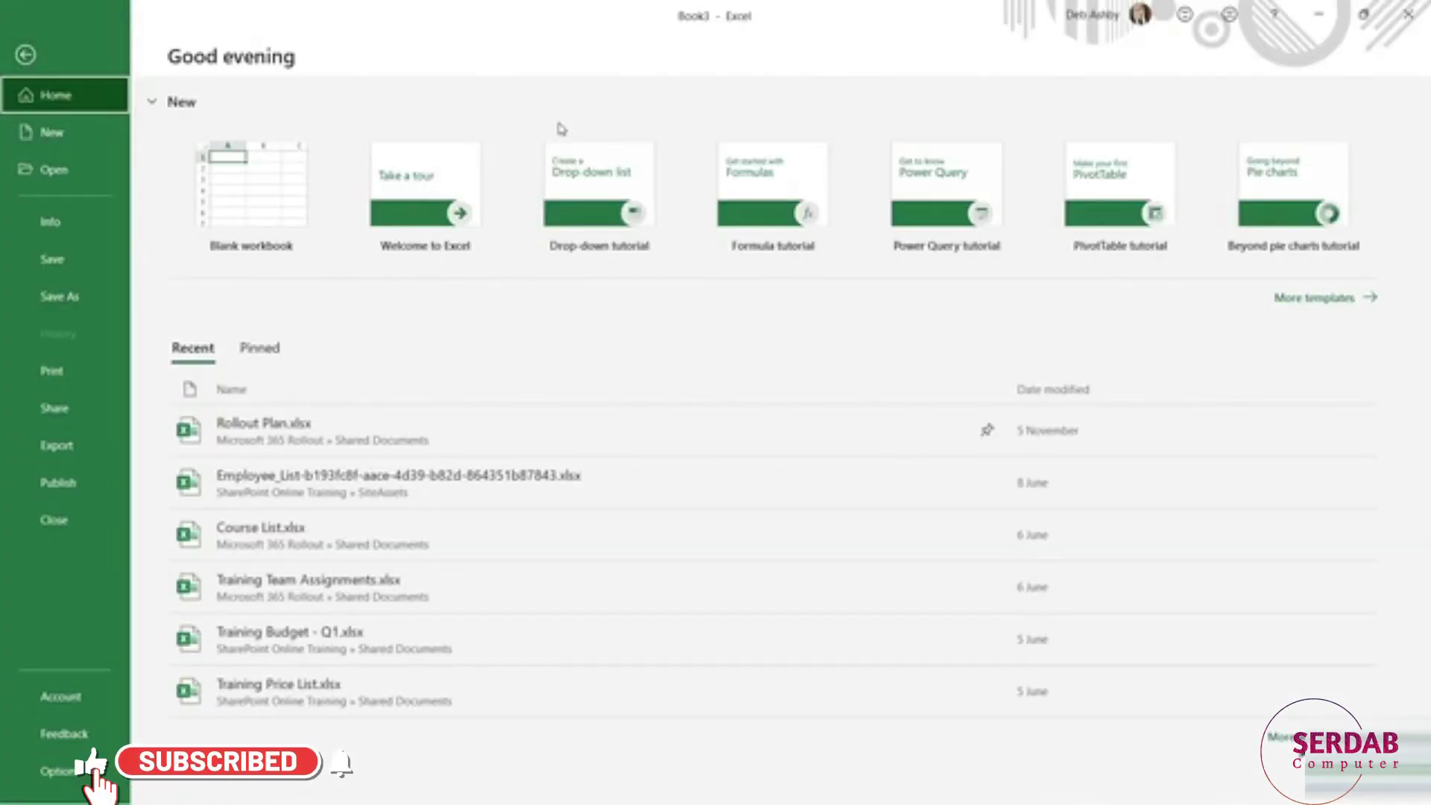
{"action": "key", "text": "Escape"}
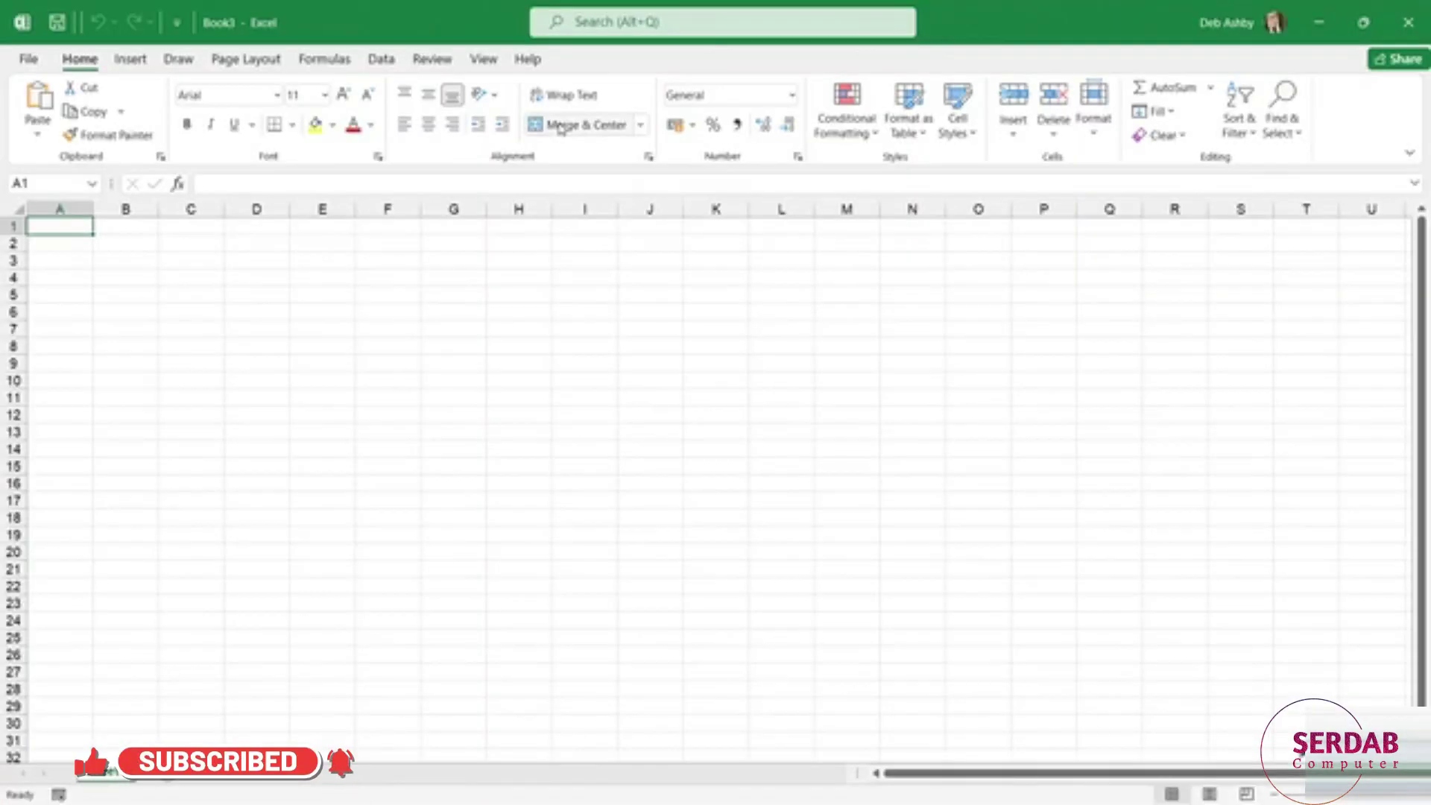